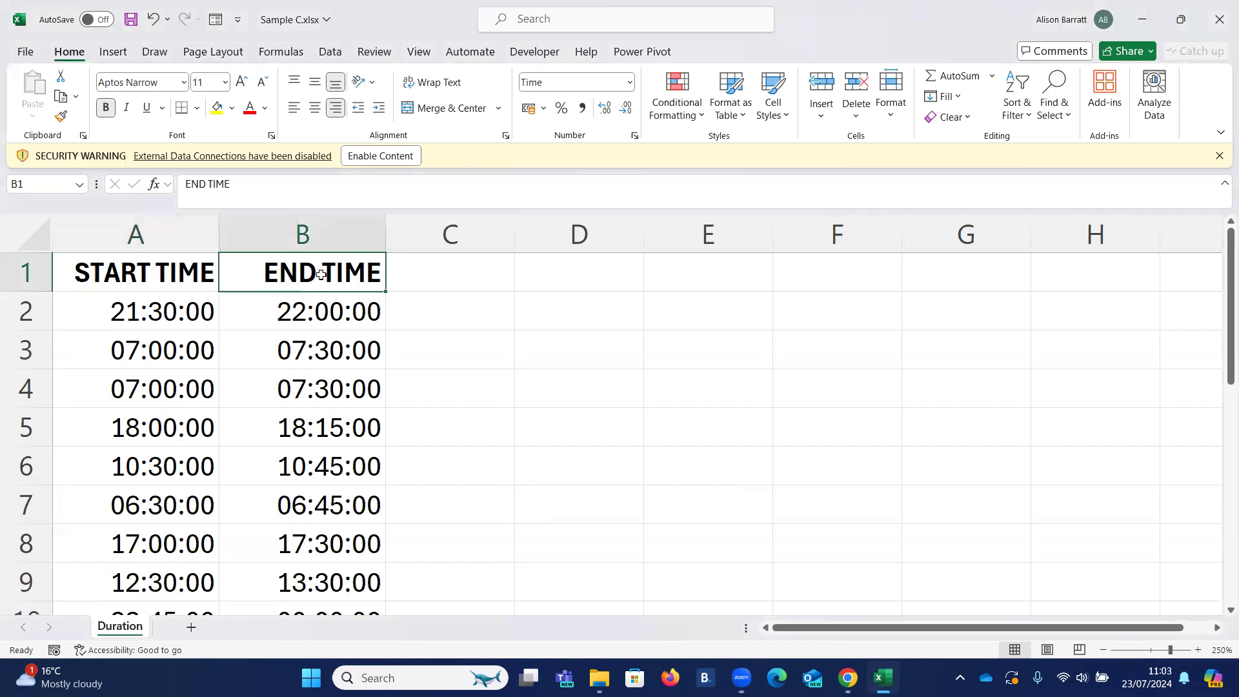
- Add the header Duration in cell C1, beside the END TIME header
click(440, 274)
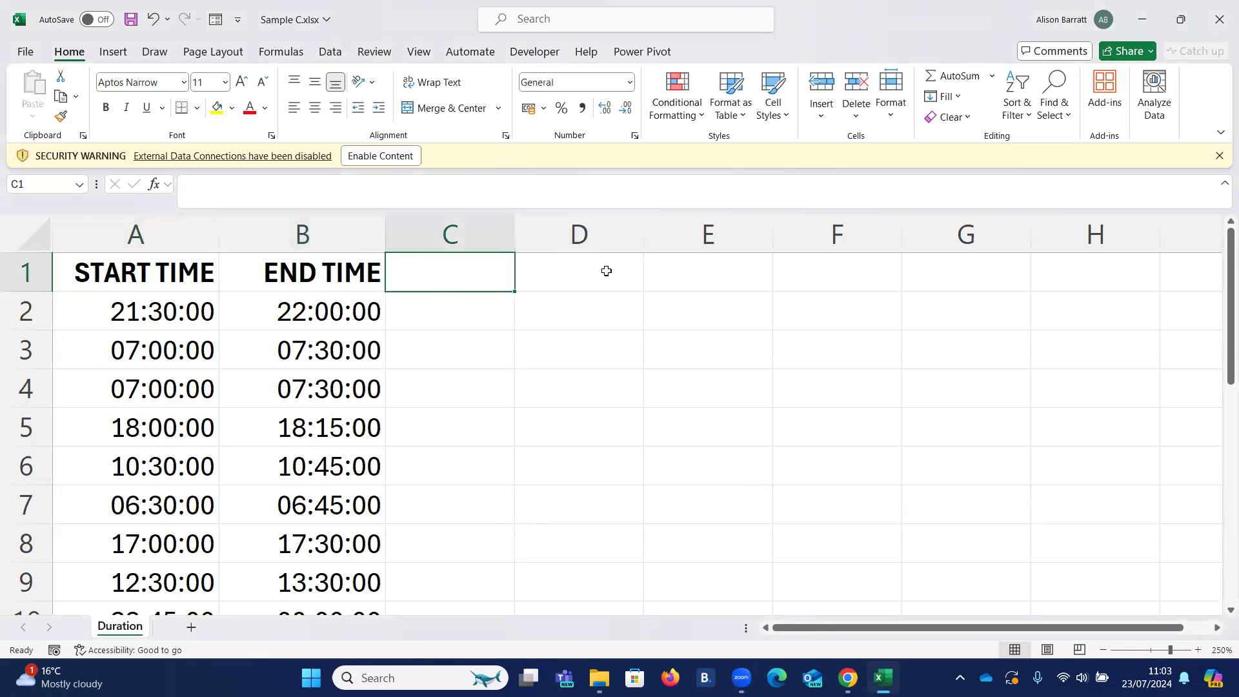
text(Duration)
key(Return)
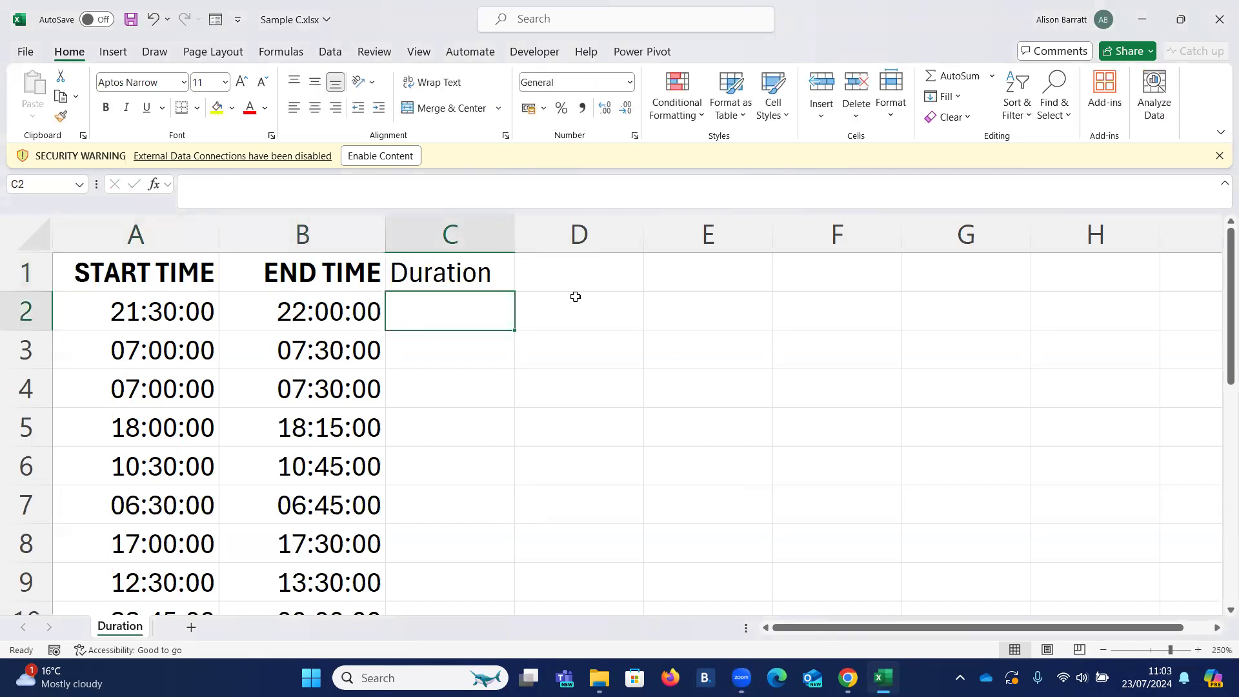
click(290, 316)
click(180, 312)
click(429, 265)
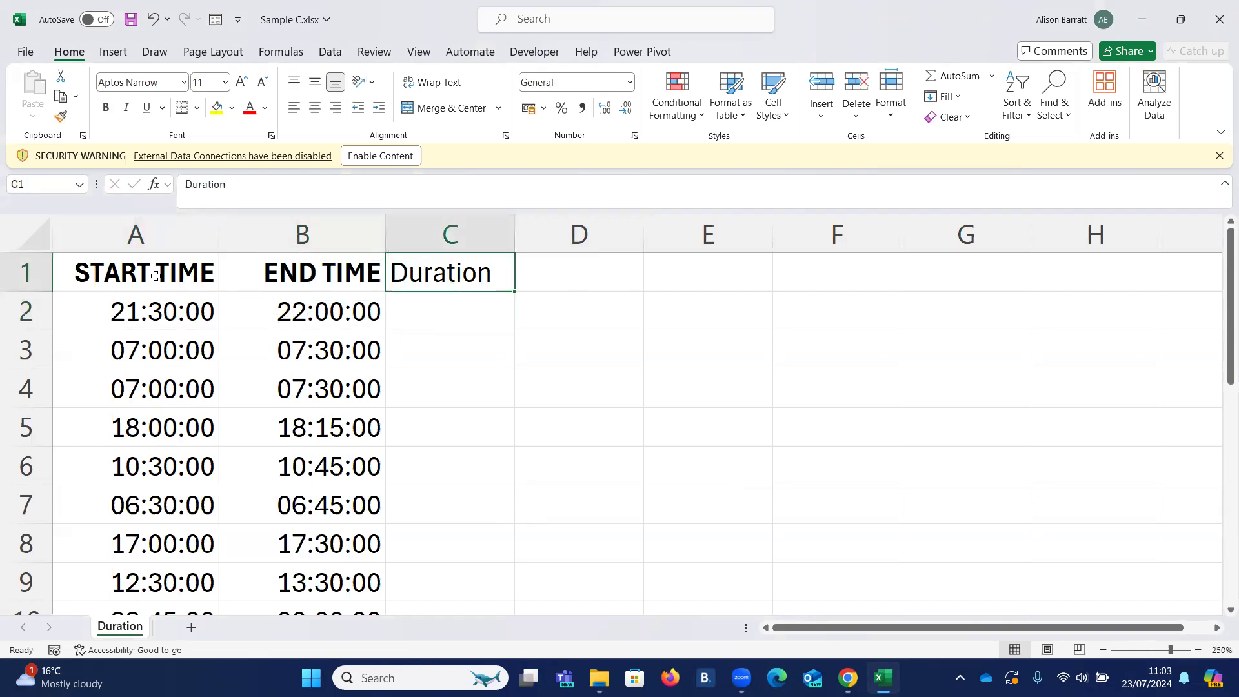
- Convert the range A1:C11 into a table that uses its first row as headers
drag(153, 277, 444, 542)
scroll(390, 503, up, 1)
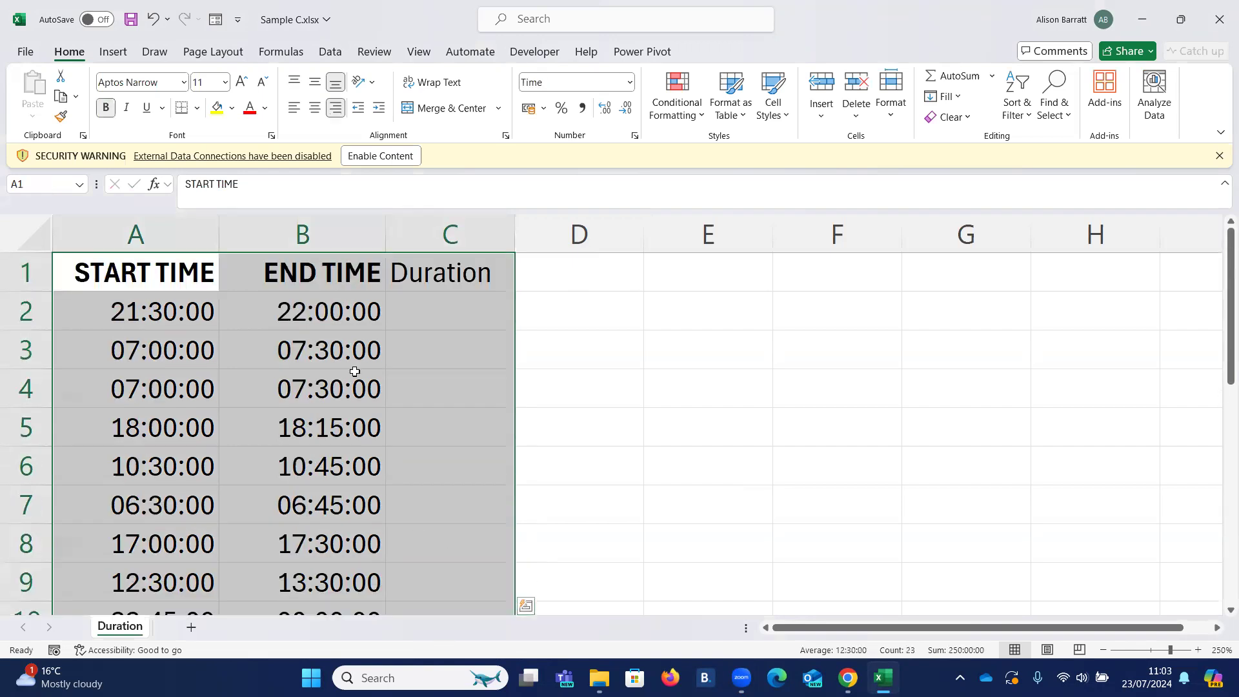
click(112, 54)
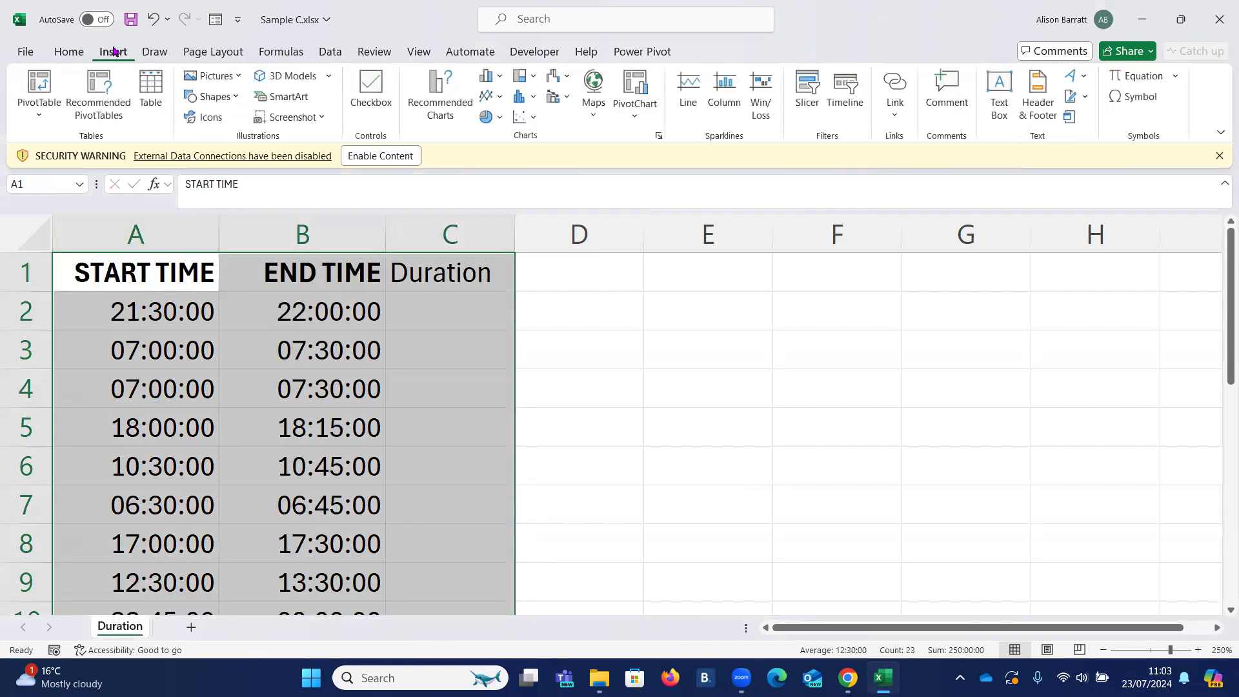
click(149, 90)
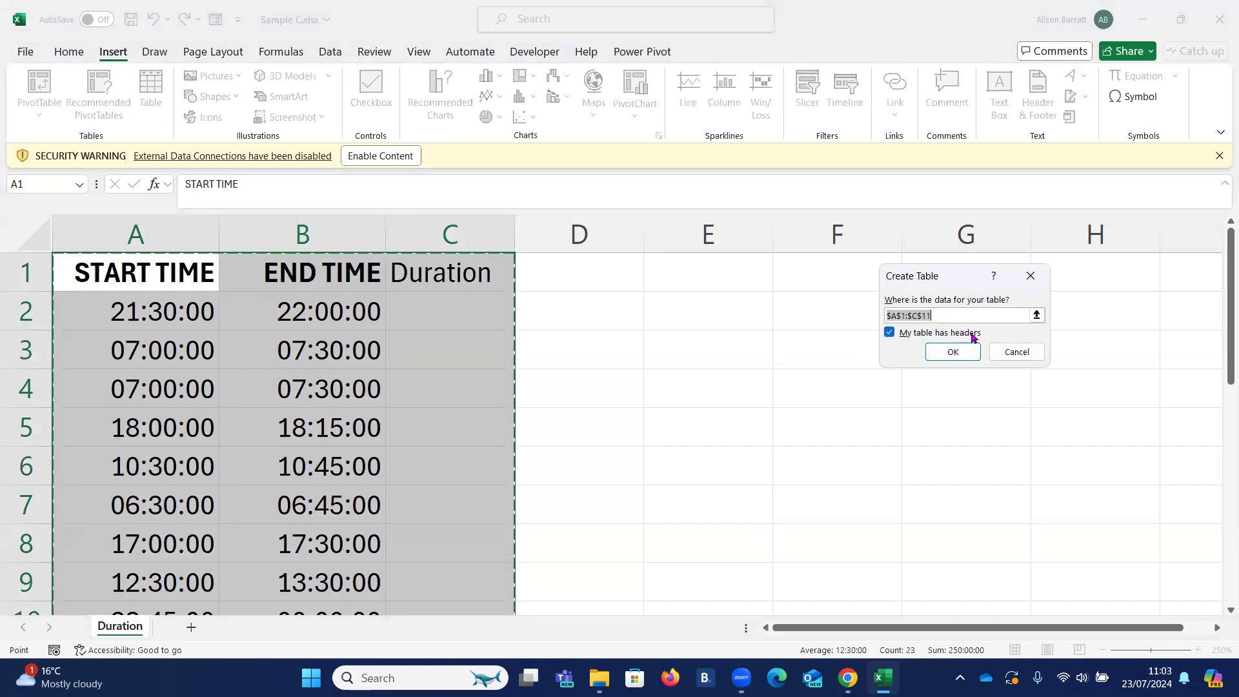
click(955, 352)
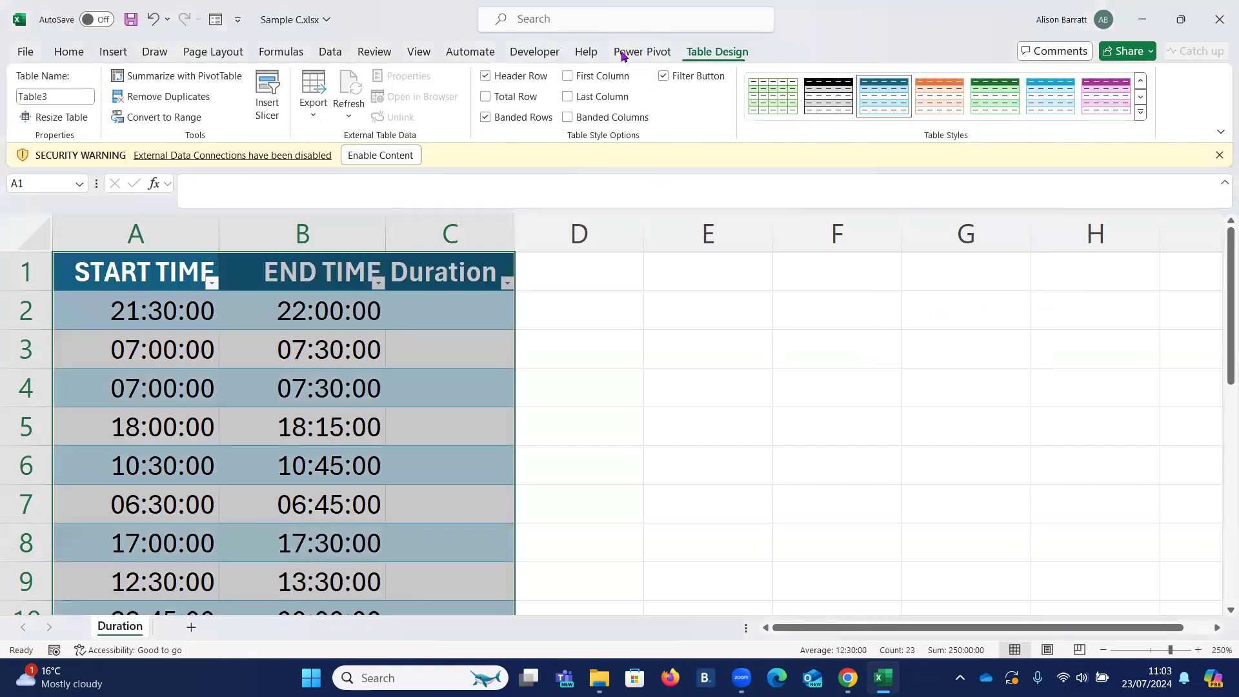
- Name the new table TblDuration
click(62, 98)
text(T)
key(Return)
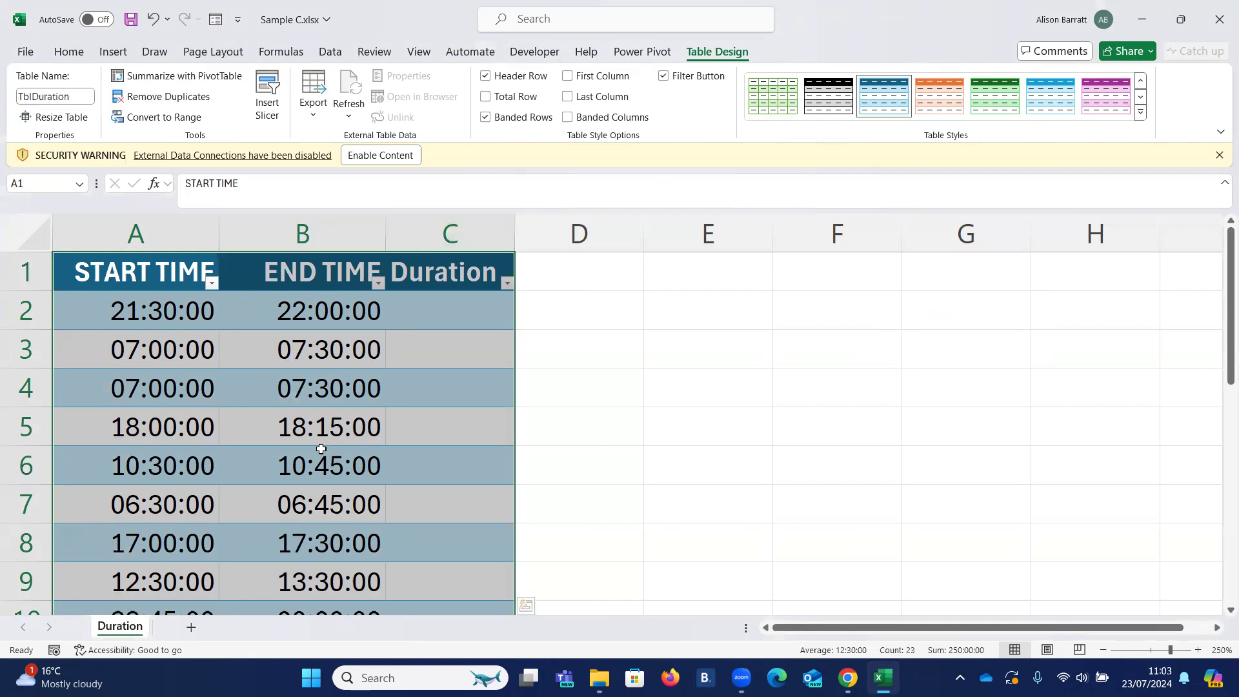
- Examine the end times in the last two table rows against their start times and empty Duration cells
click(312, 314)
scroll(345, 388, down, 2)
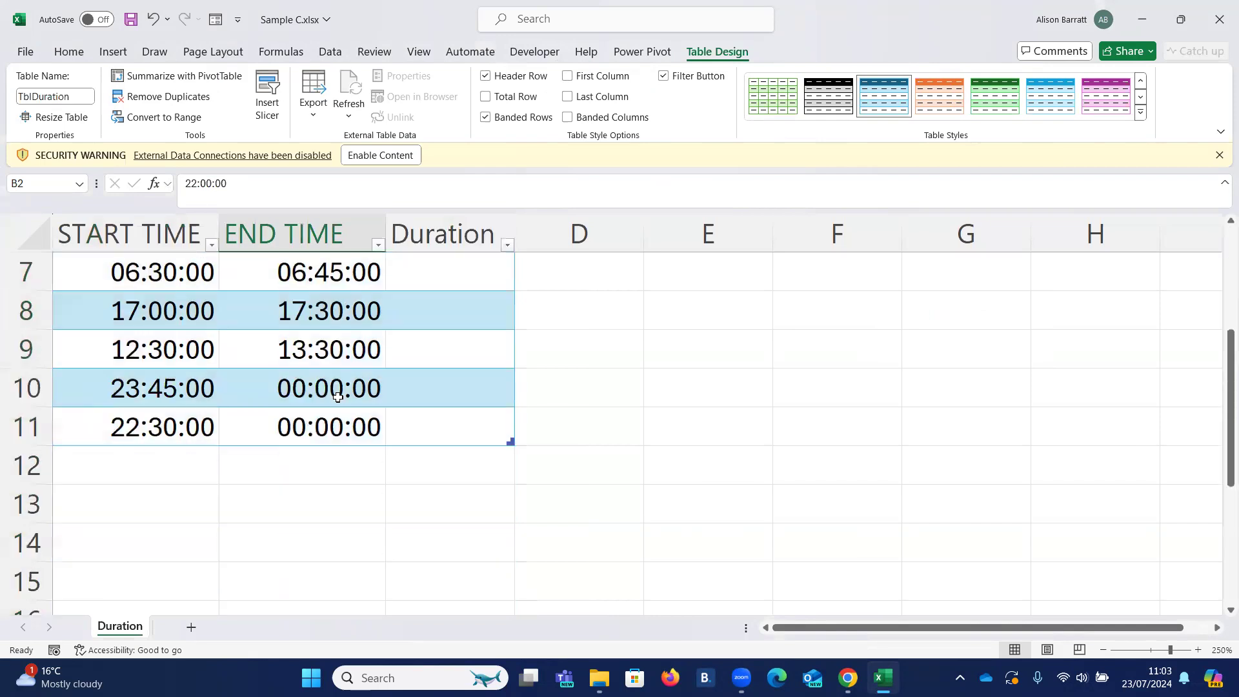
click(292, 392)
click(278, 432)
click(276, 402)
click(277, 434)
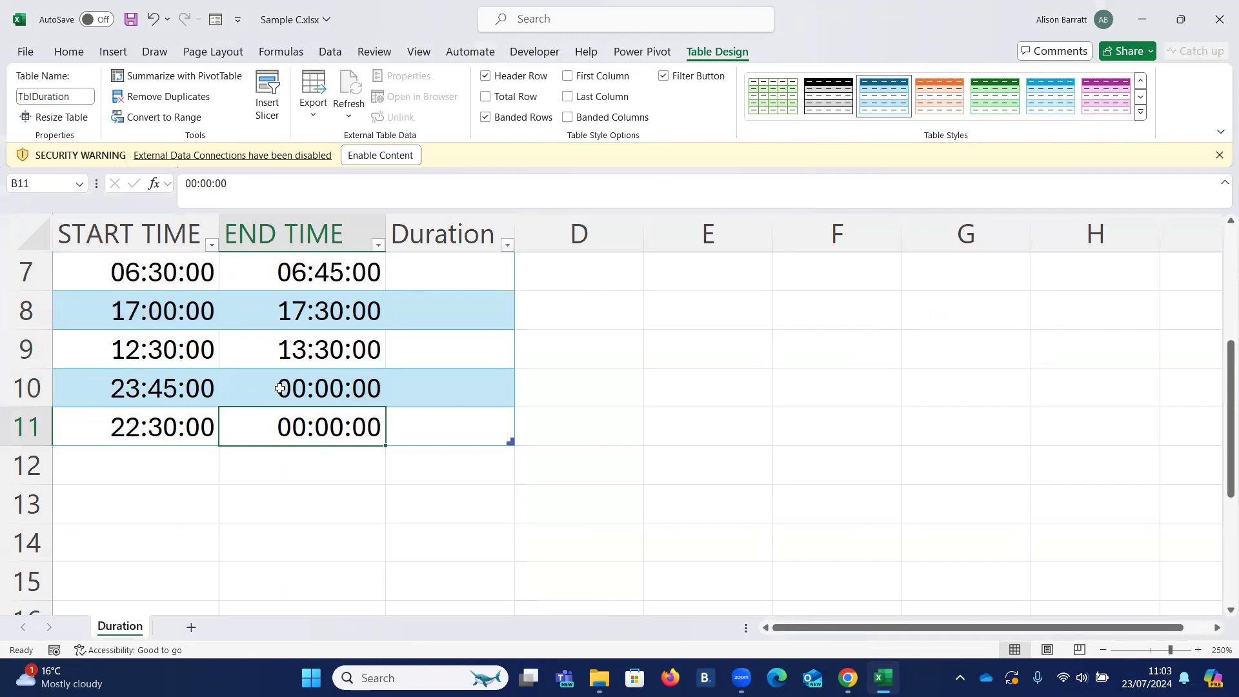
click(454, 398)
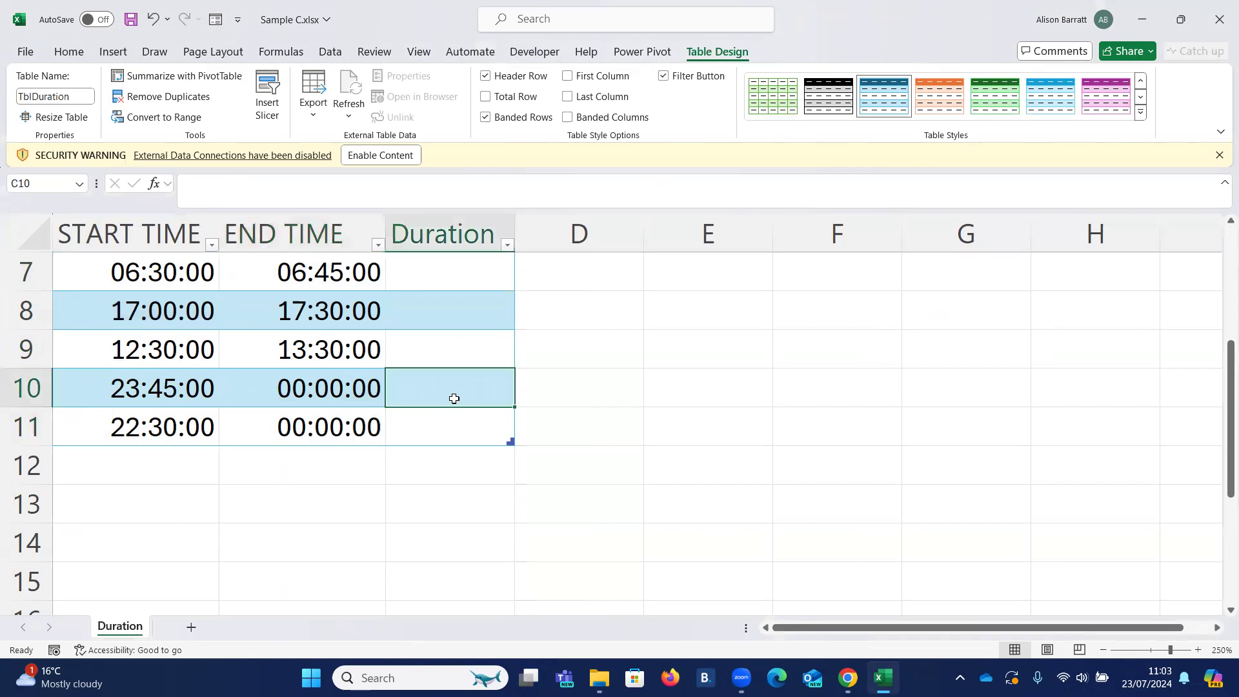
click(314, 394)
click(325, 436)
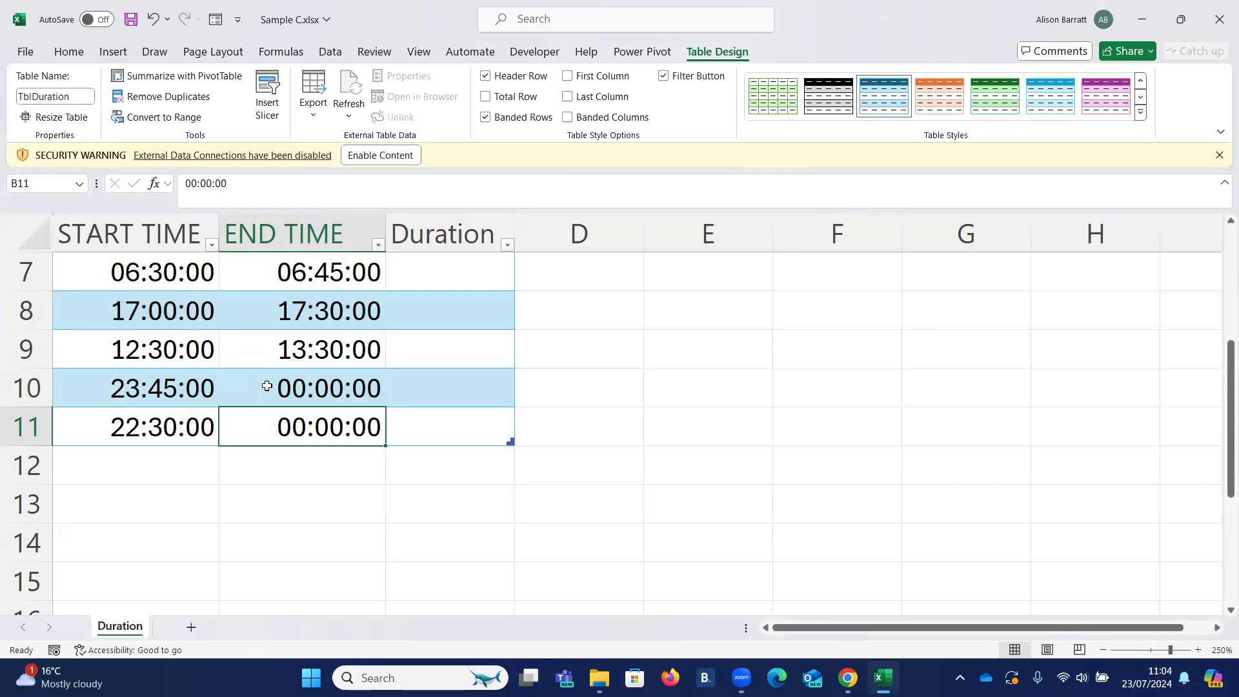
click(452, 386)
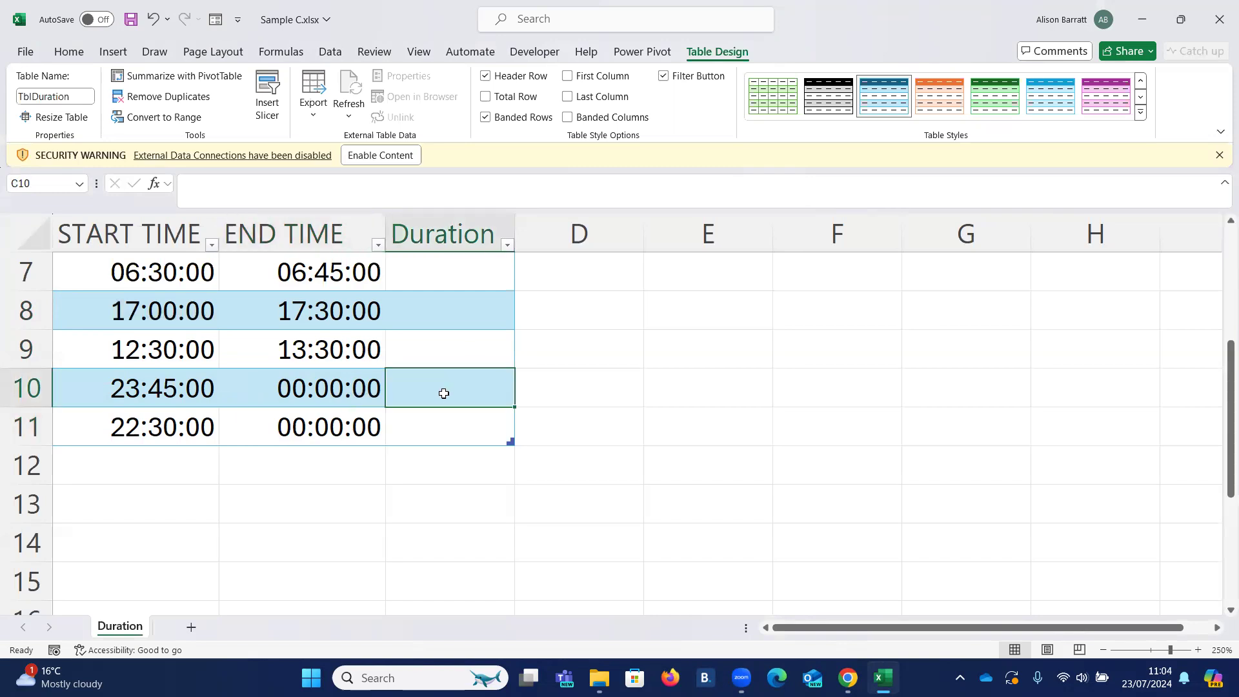
click(297, 387)
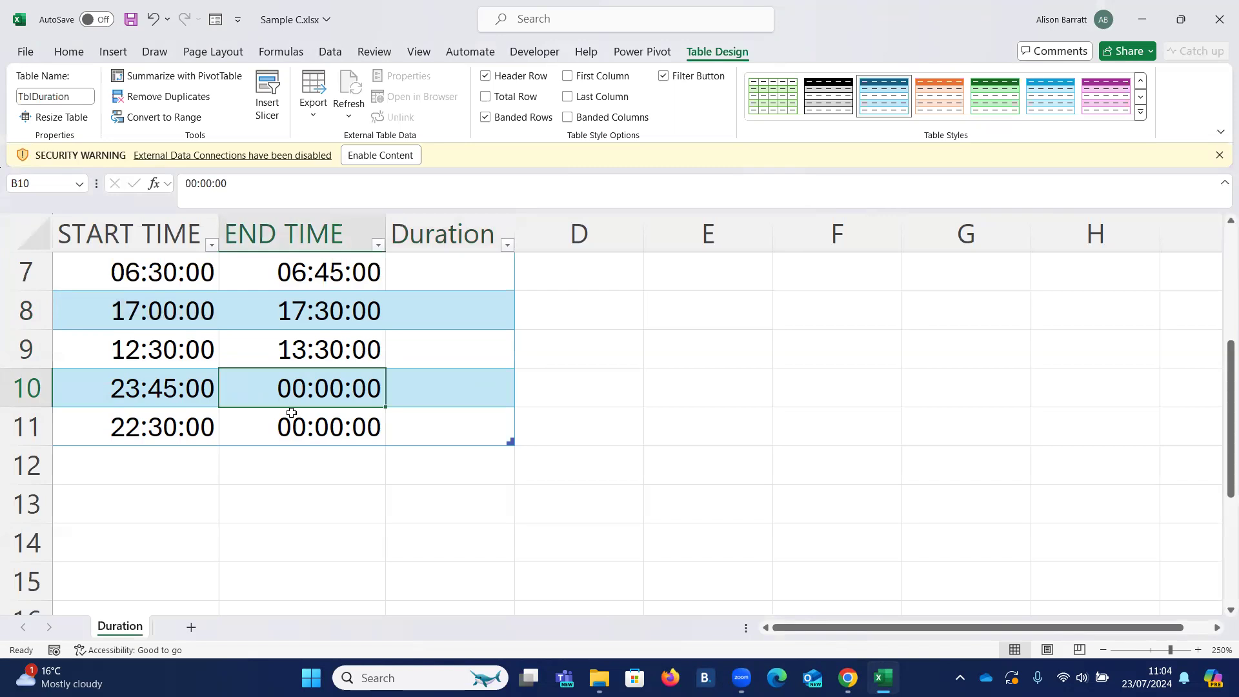
scroll(291, 413, up, 2)
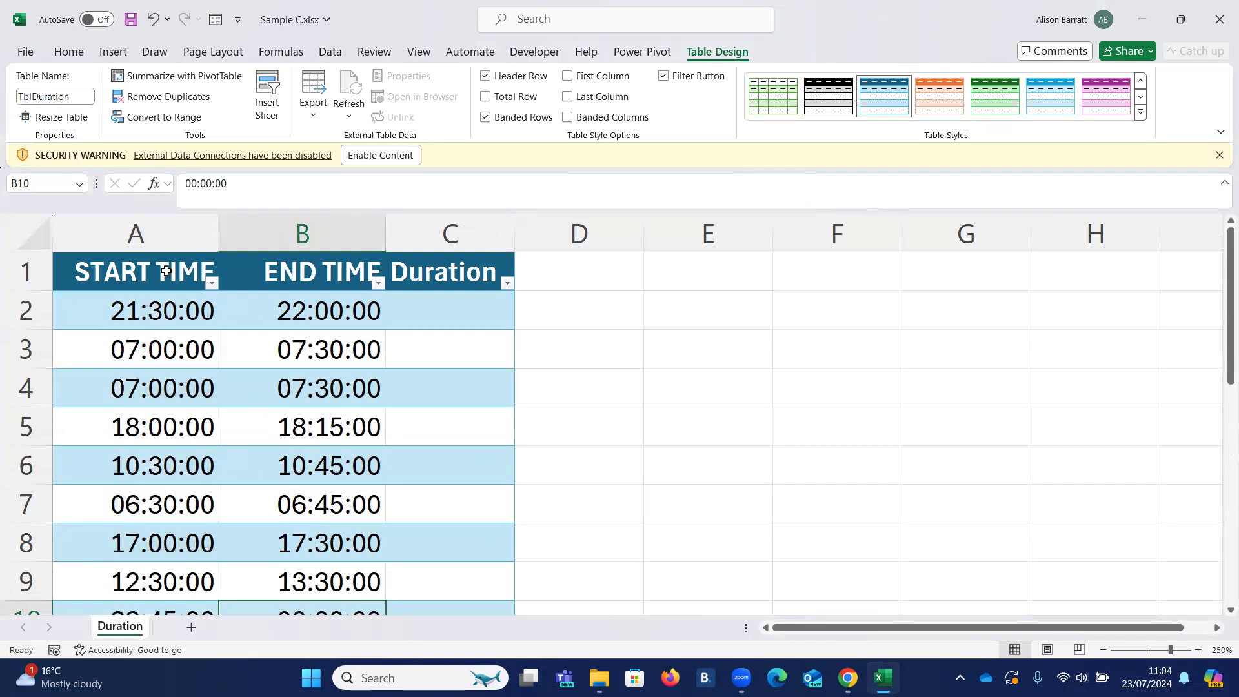
- Apply the custom number format hh:mm to all data cells of the Start Time, End Time and Duration columns
drag(167, 258, 455, 259)
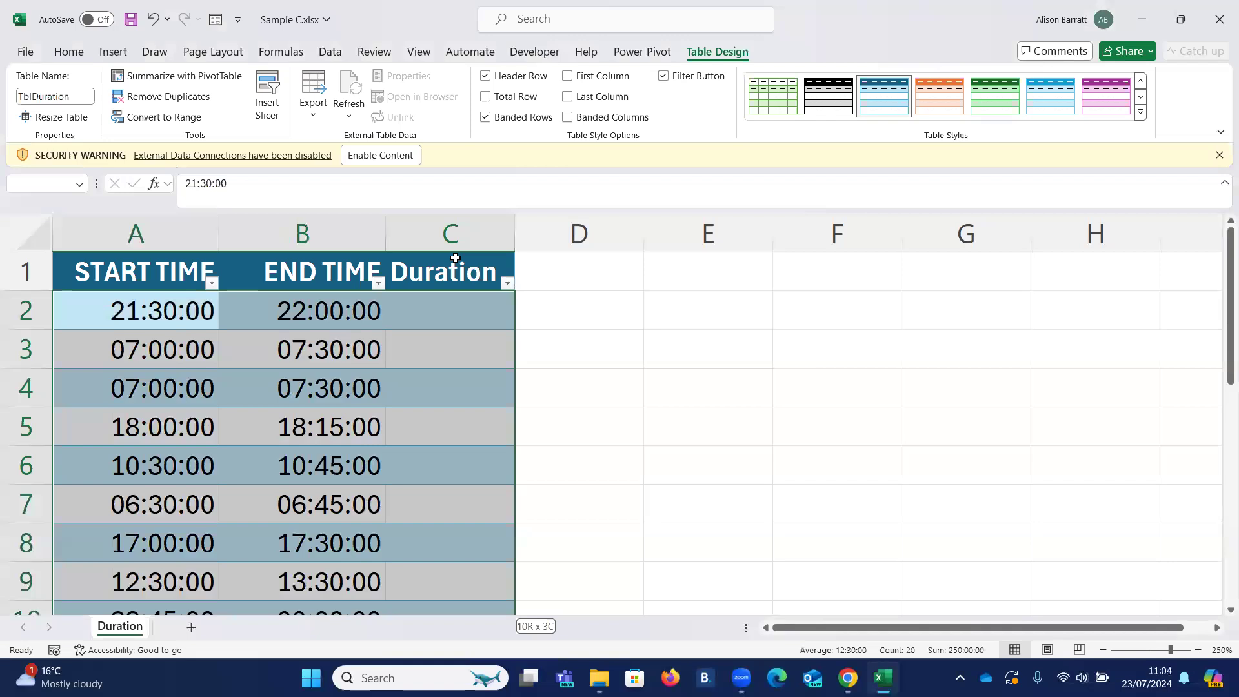
drag(454, 258, 455, 259)
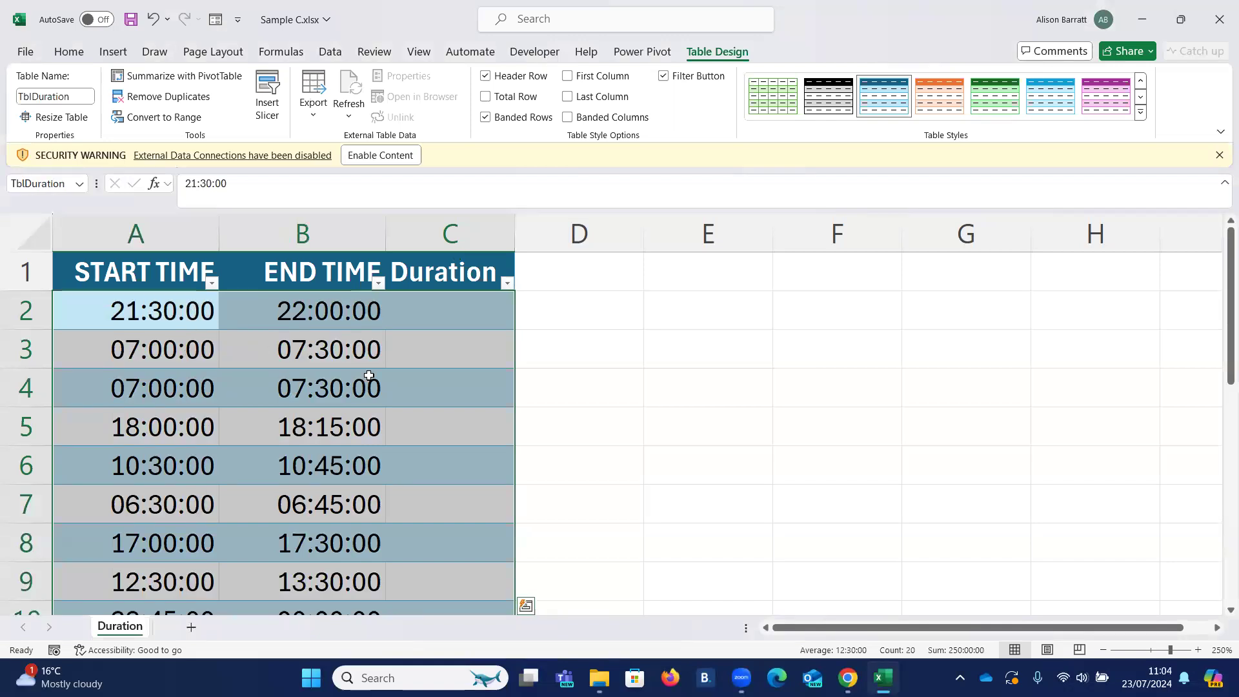
click(66, 56)
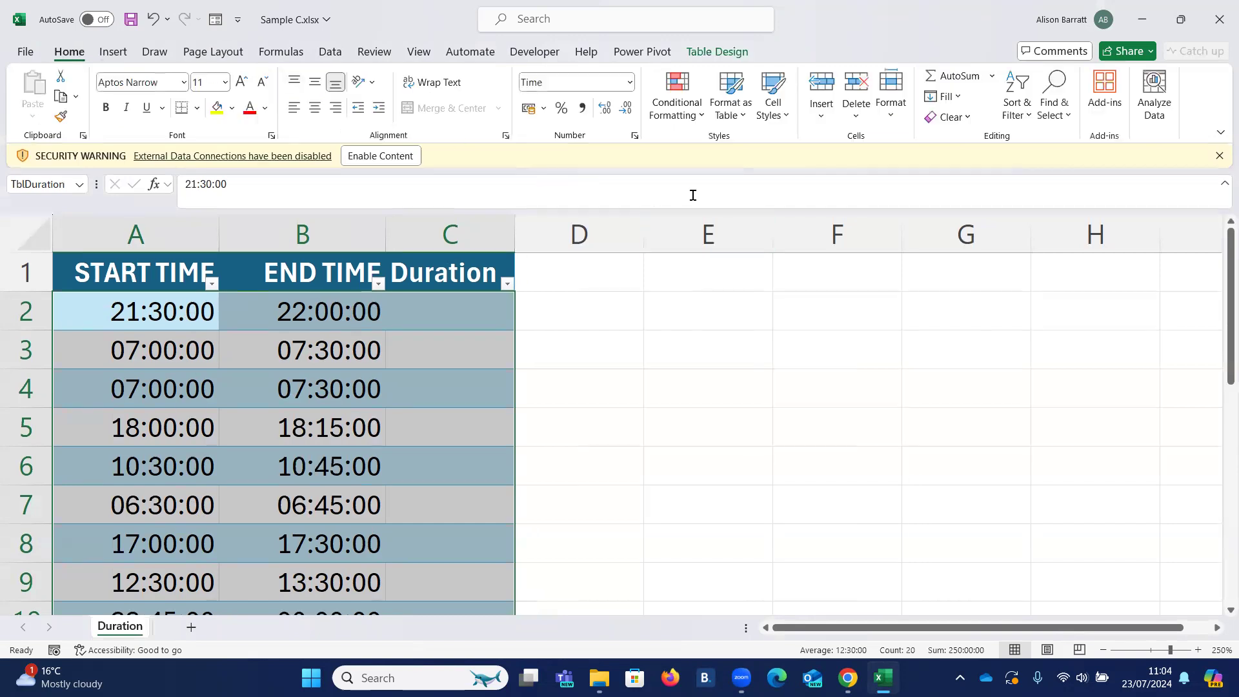
click(635, 137)
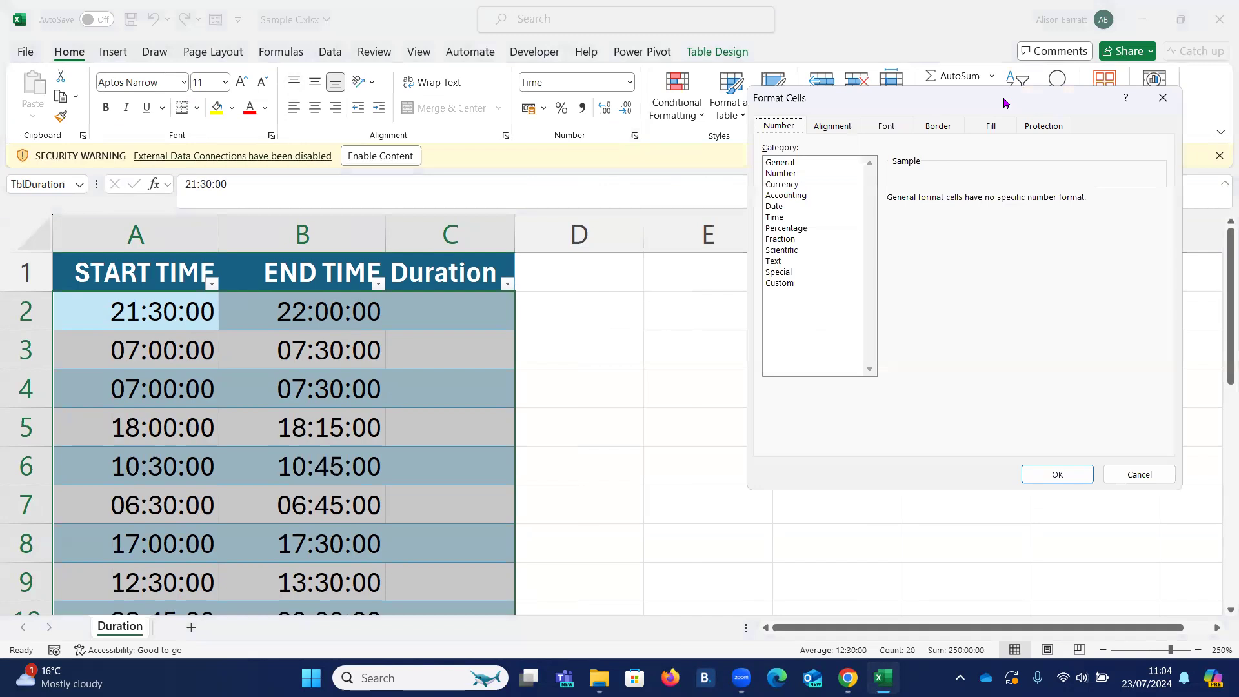
drag(1004, 102, 749, 215)
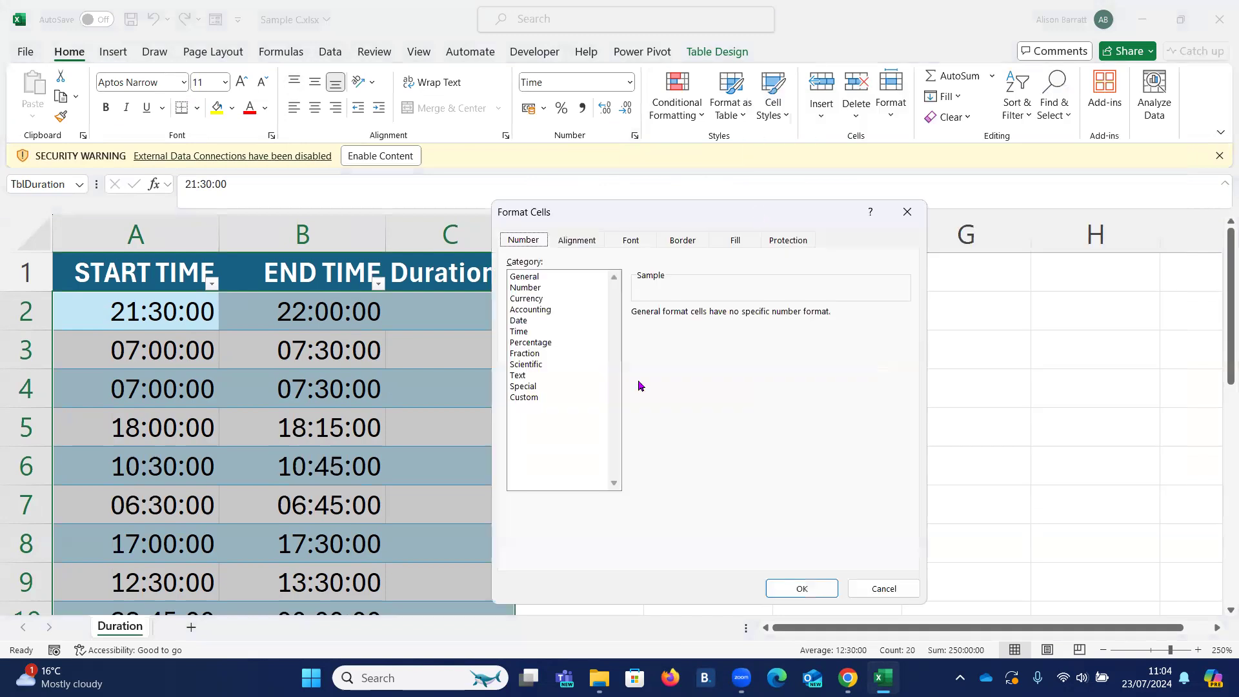
click(526, 398)
drag(682, 322, 600, 323)
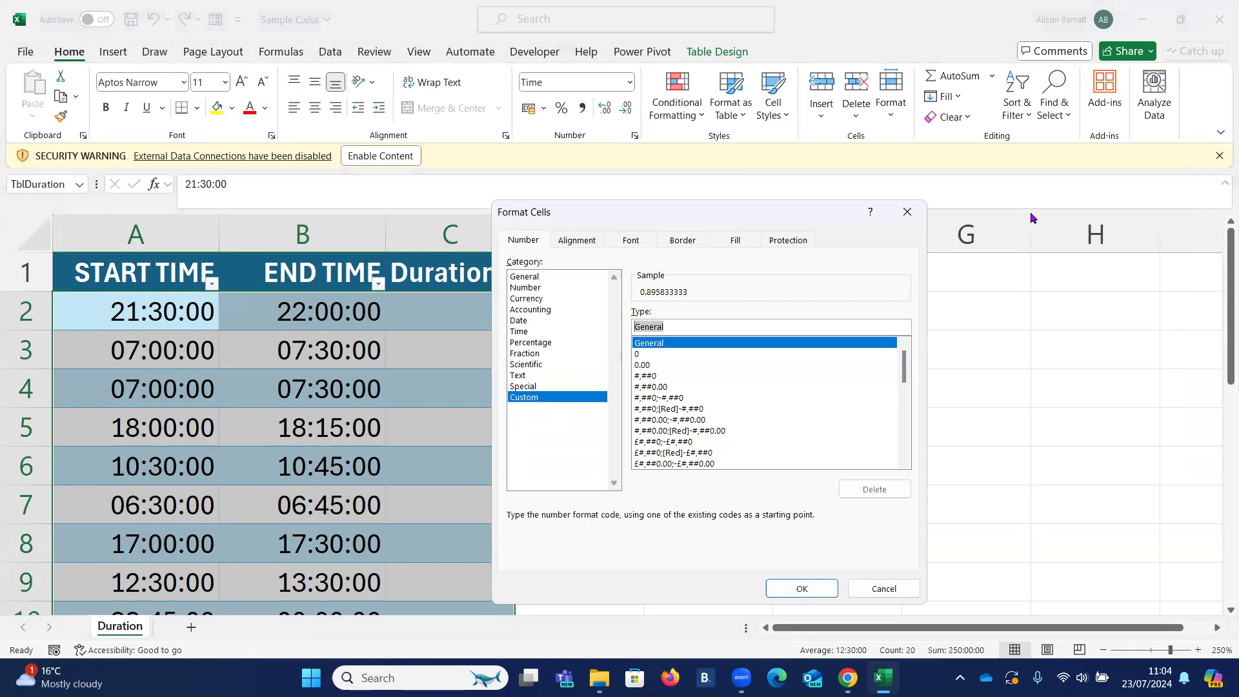
text(hh:mm)
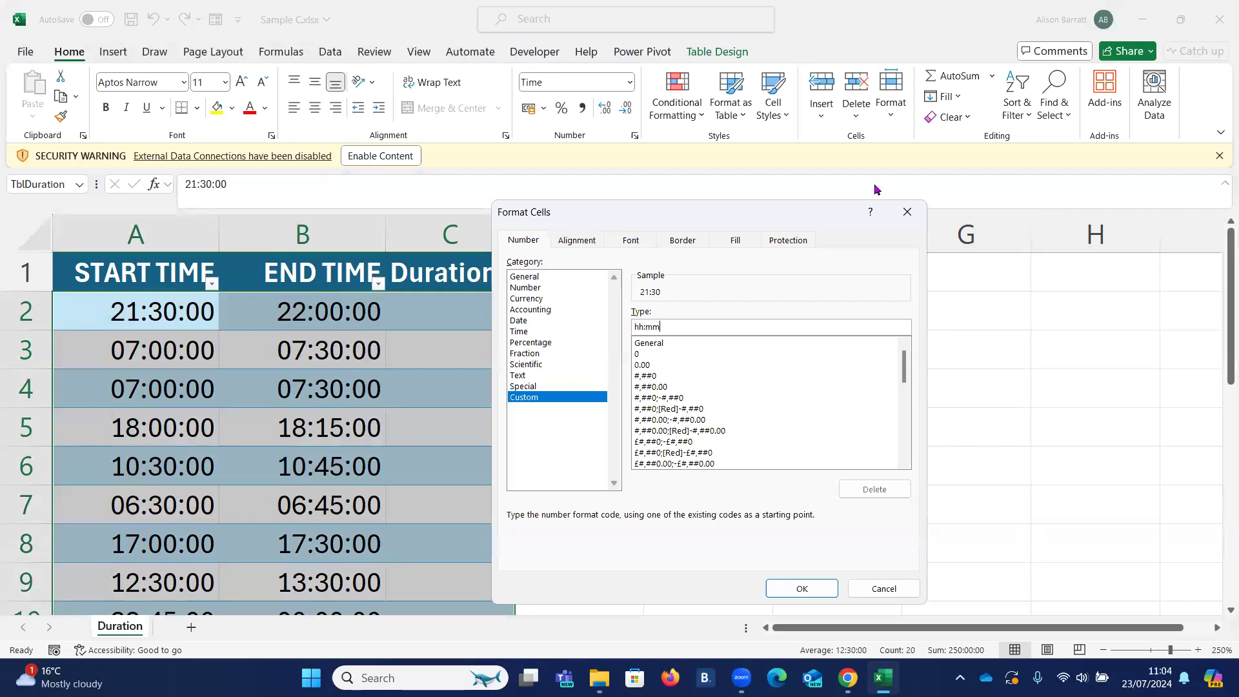
click(797, 592)
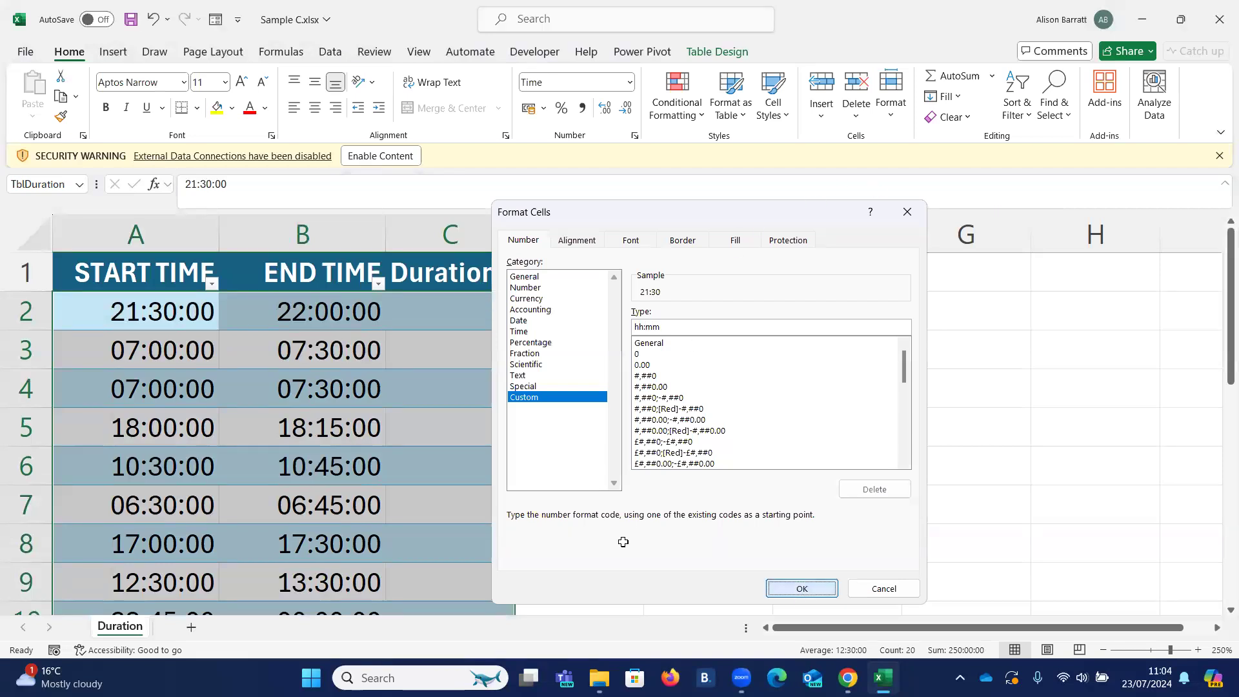
scroll(317, 462, down, 2)
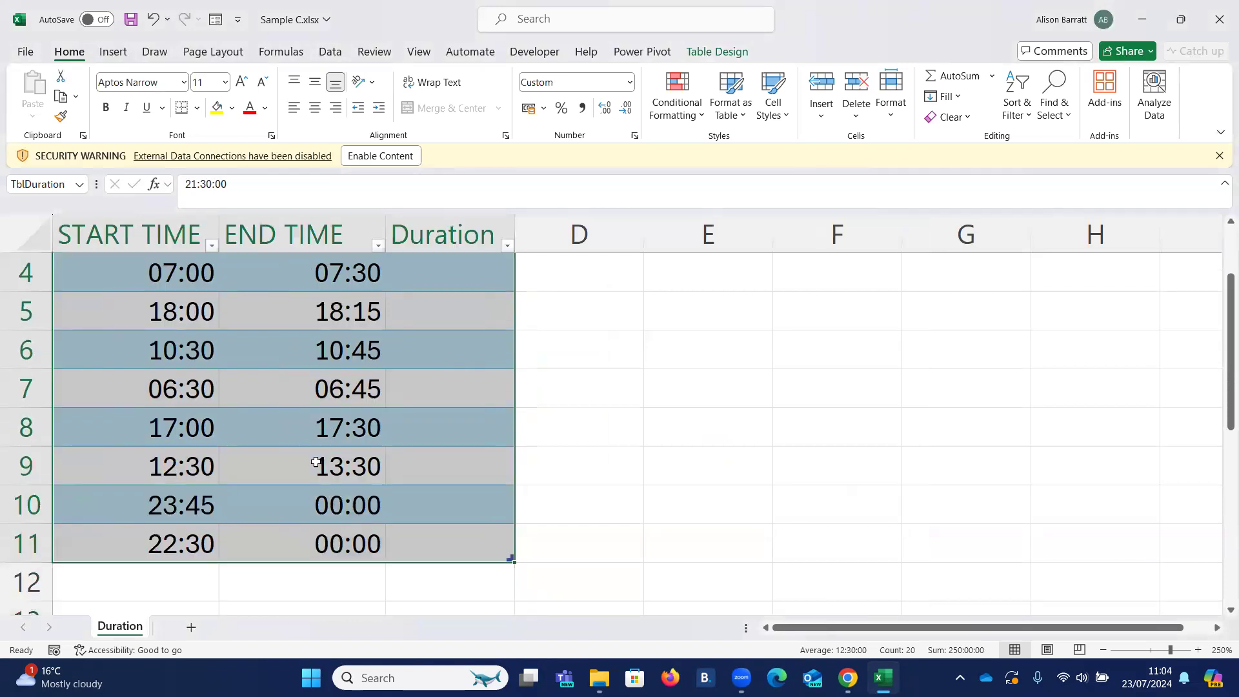
scroll(314, 468, up, 2)
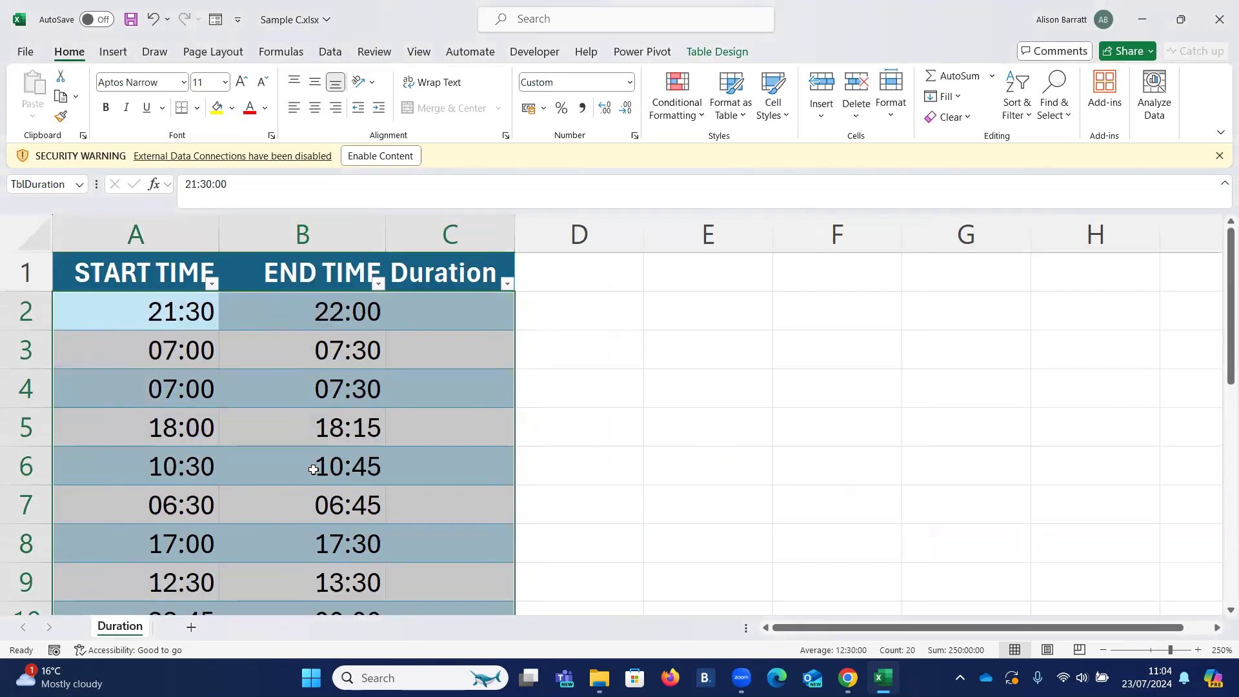
- Fill the Duration column with a formula in C2 that subtracts start from end time, =[@[END TIME]]-[@[START TIME]]
click(155, 322)
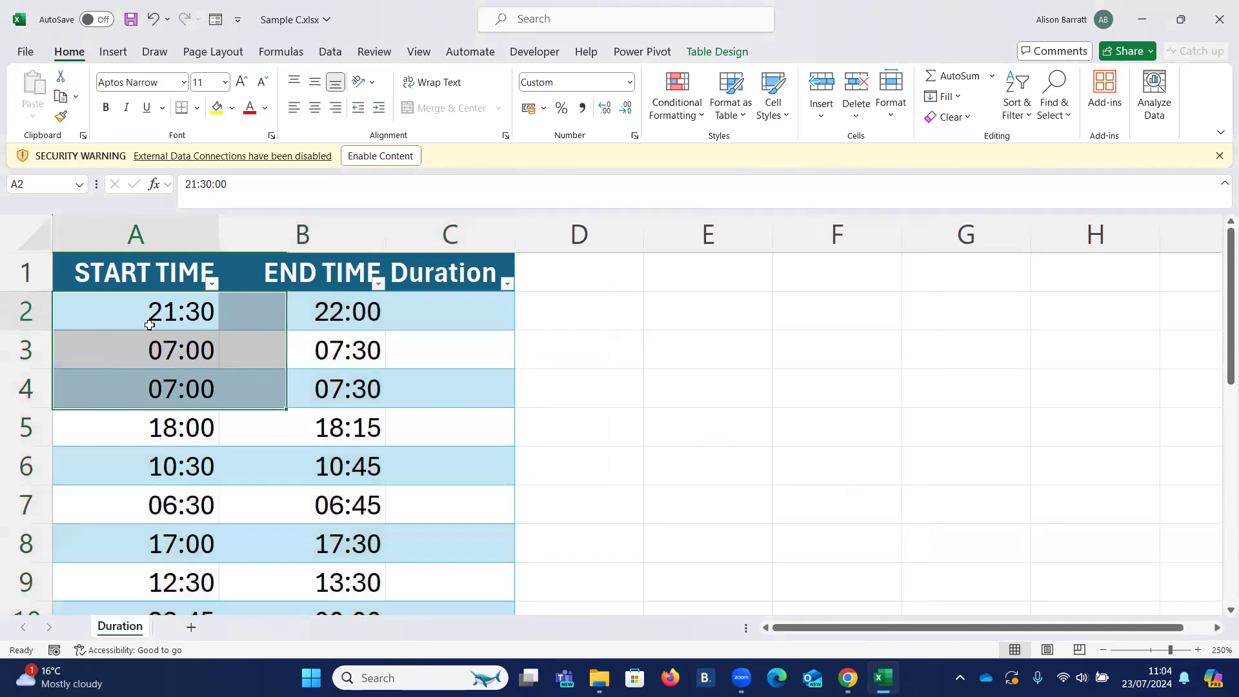
click(324, 322)
click(178, 315)
click(297, 320)
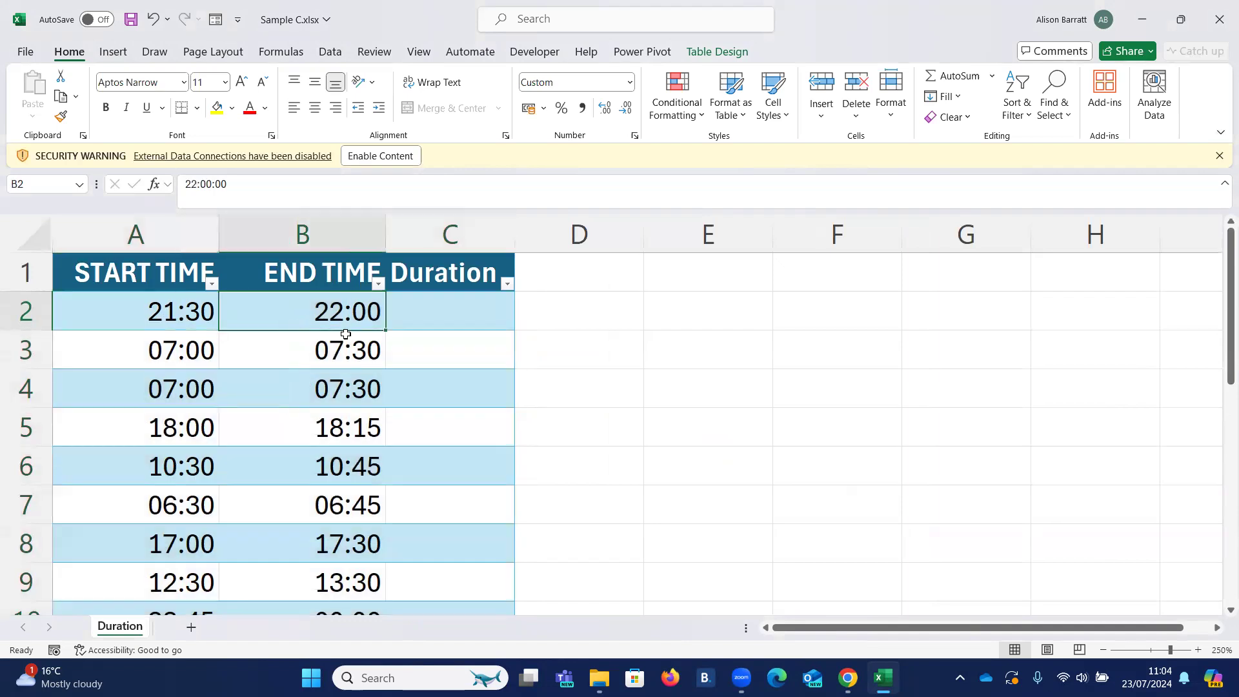
click(446, 312)
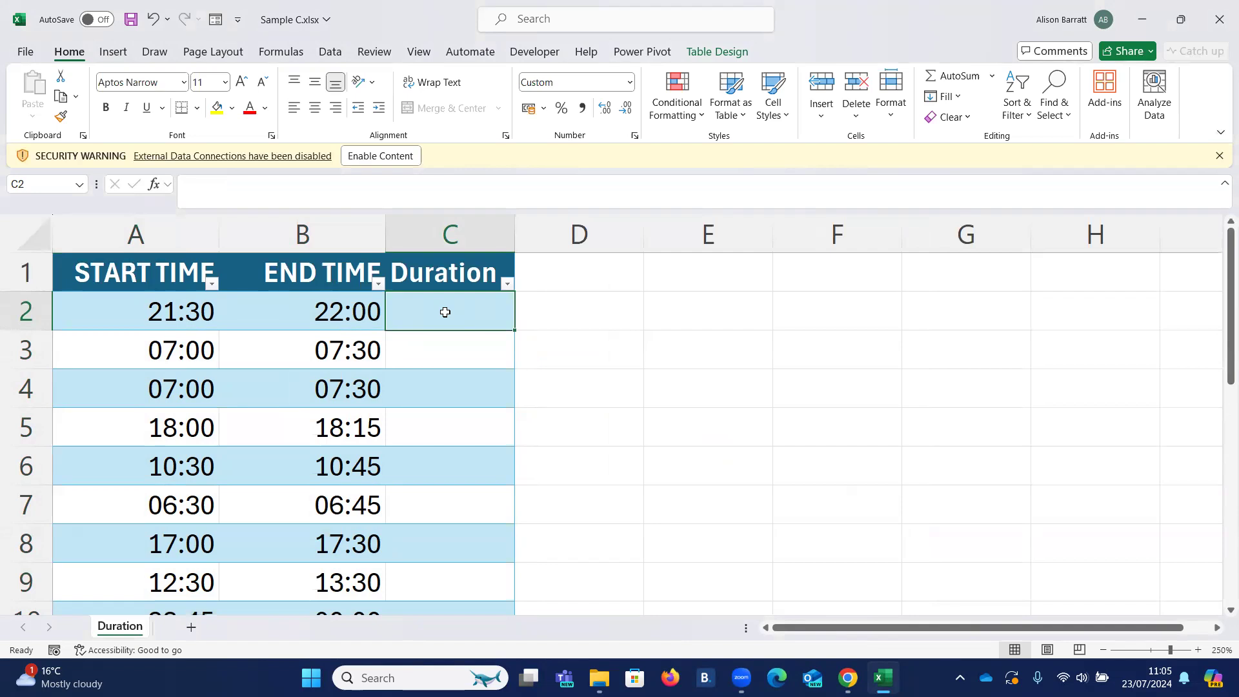
text(=)
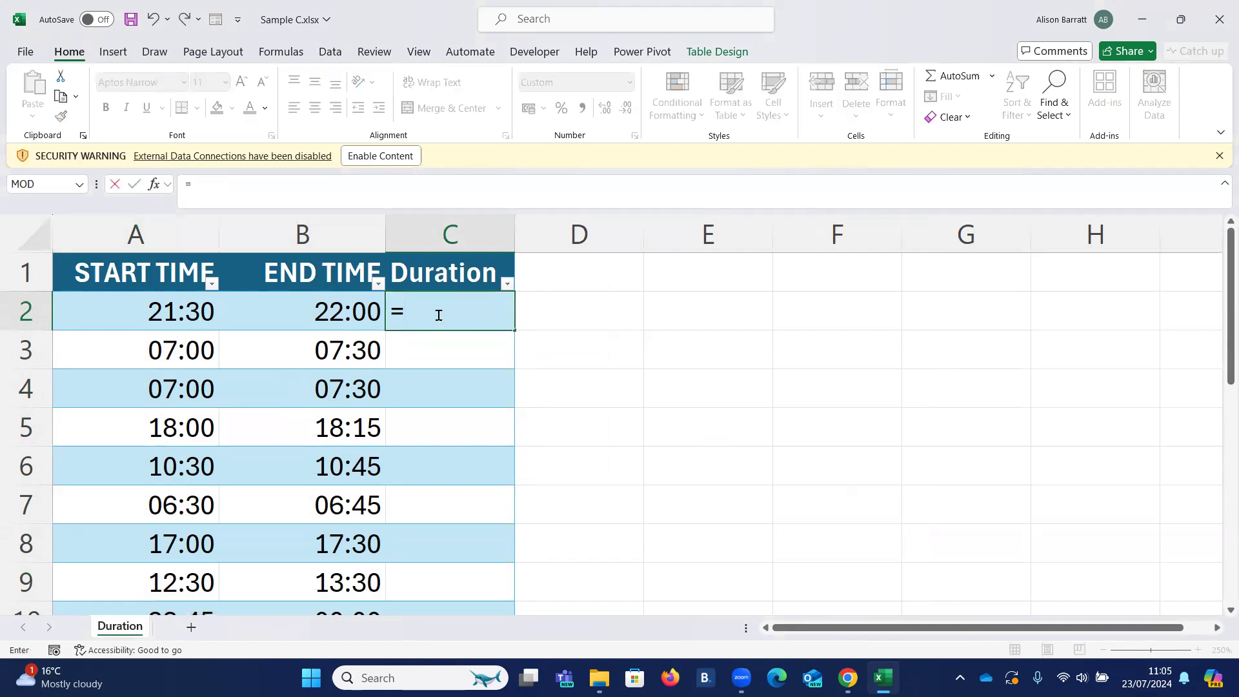
click(288, 300)
text(-)
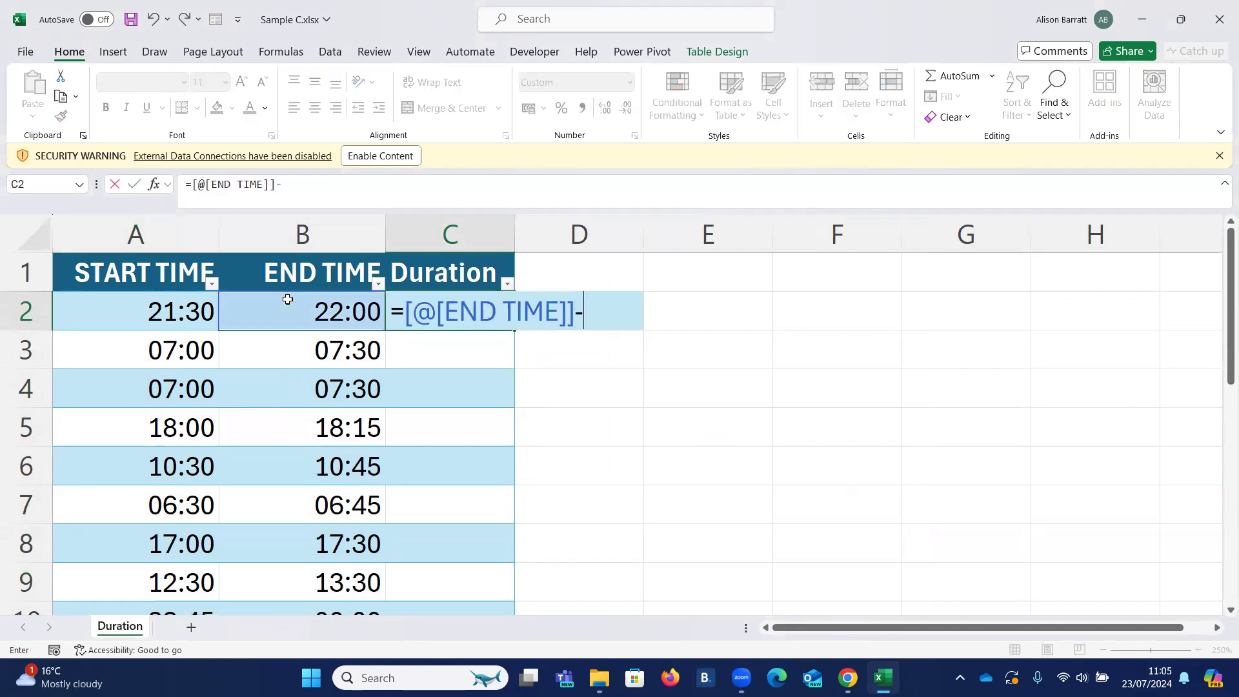
click(142, 308)
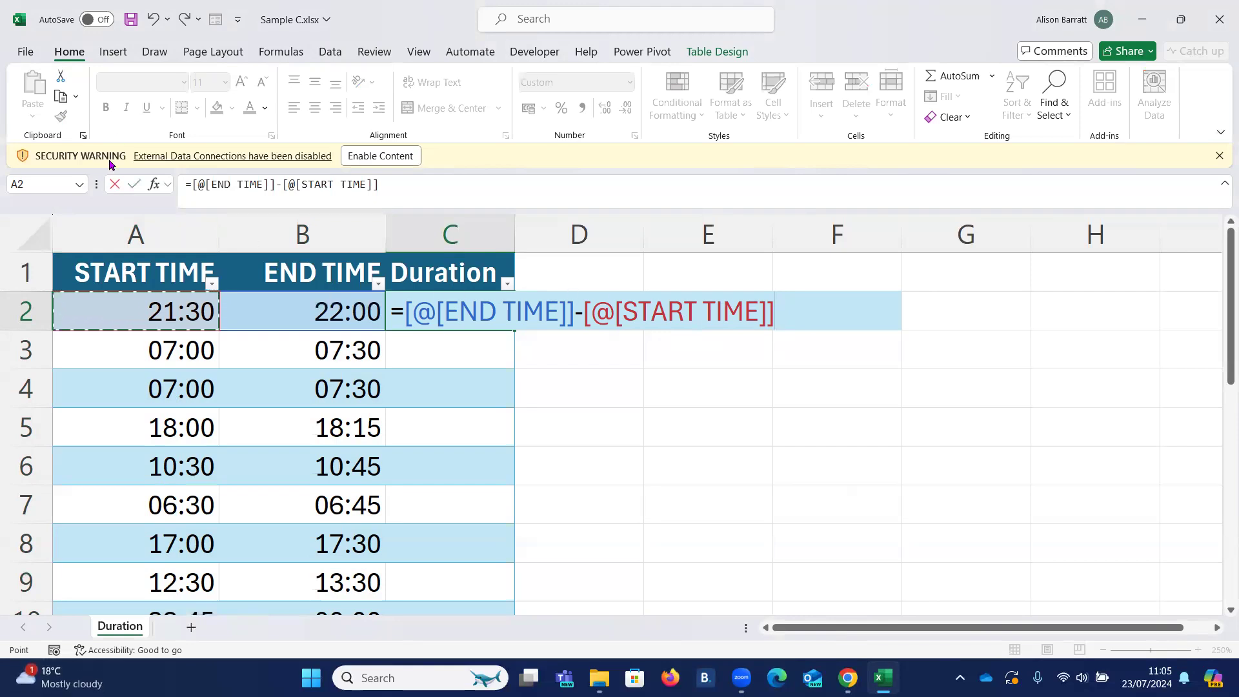
click(133, 185)
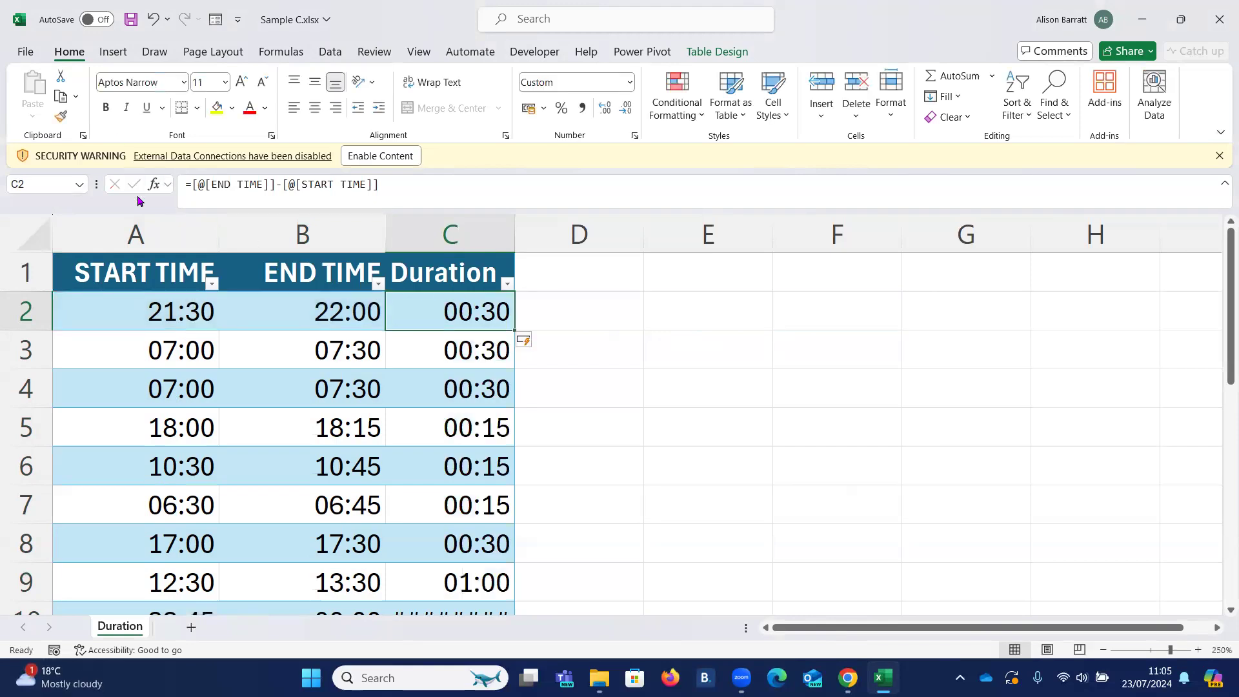
- Check the Duration results in rows 10 and 11 and widen the Duration column slightly
scroll(137, 195, down, 2)
click(313, 395)
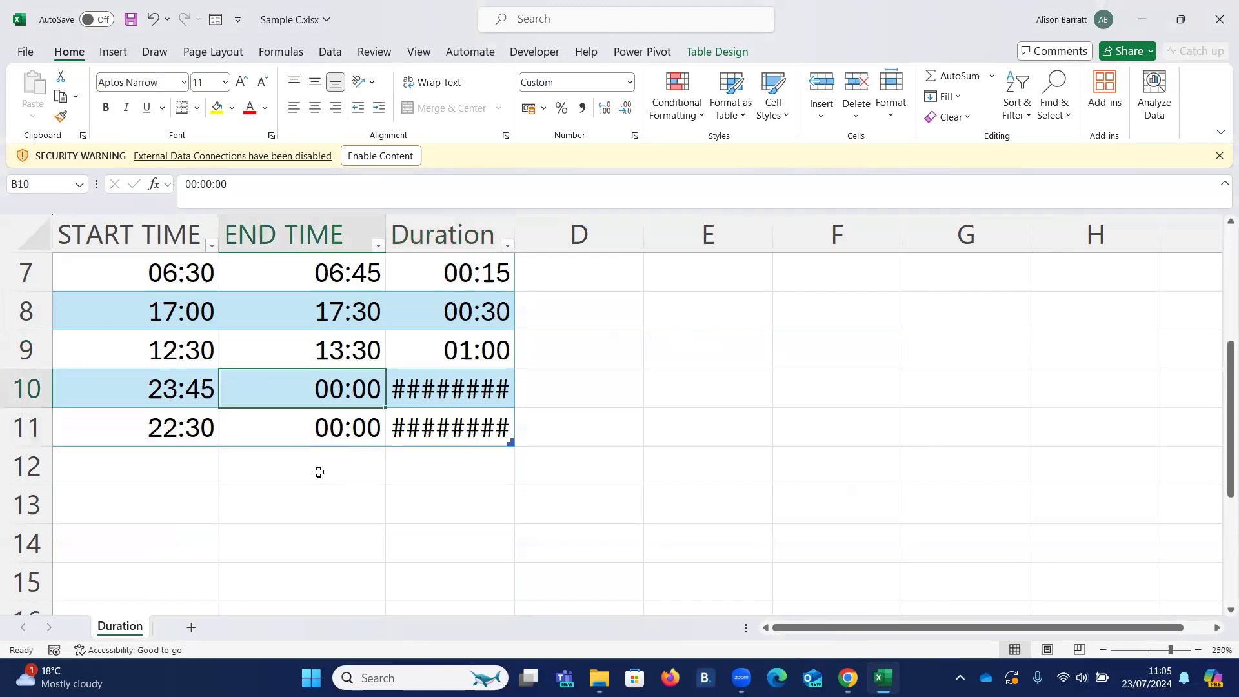
click(447, 389)
key(Down)
key(Up)
key(Down)
key(Up)
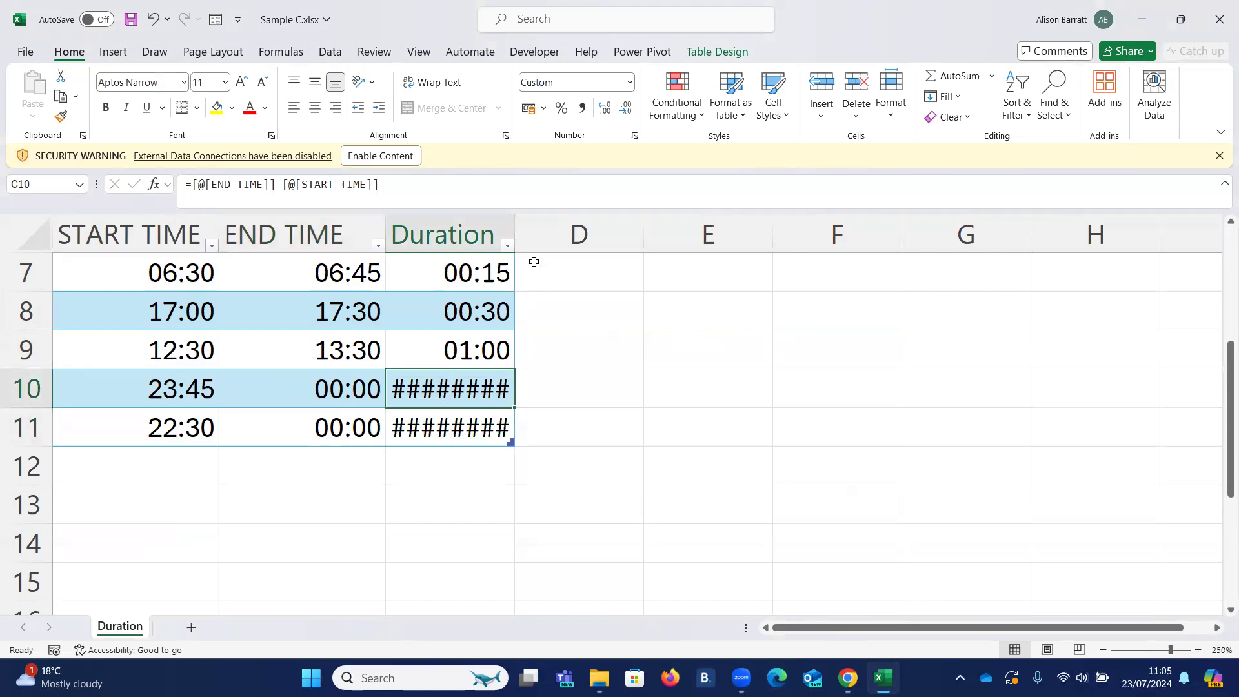
drag(516, 241, 546, 239)
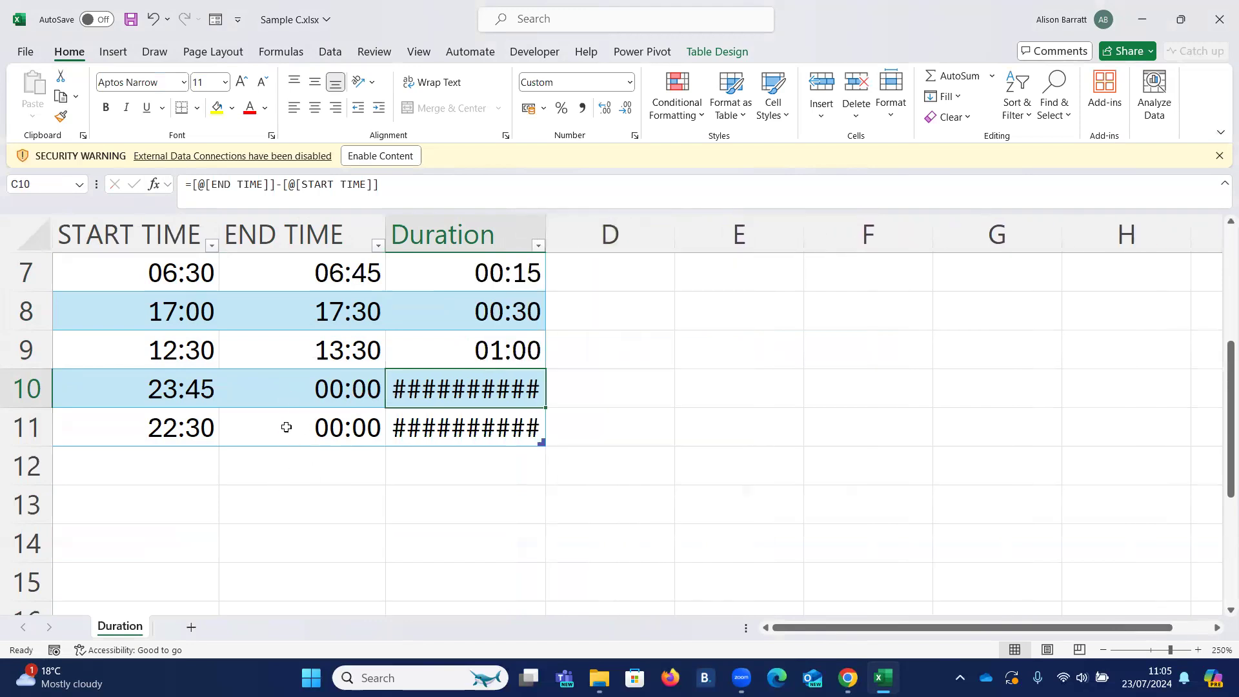
- Apply the 1:30:55 PM time format to all data cells of the Start Time and End Time columns
scroll(287, 427, up, 2)
drag(179, 258, 290, 266)
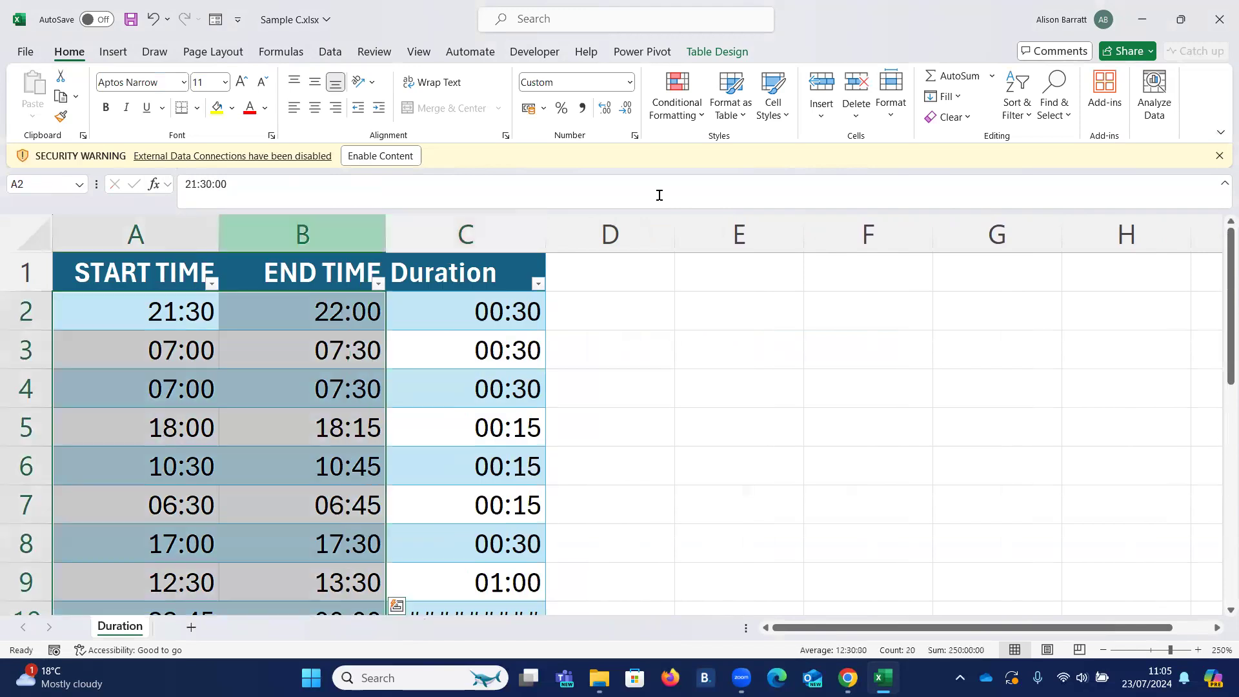
click(634, 137)
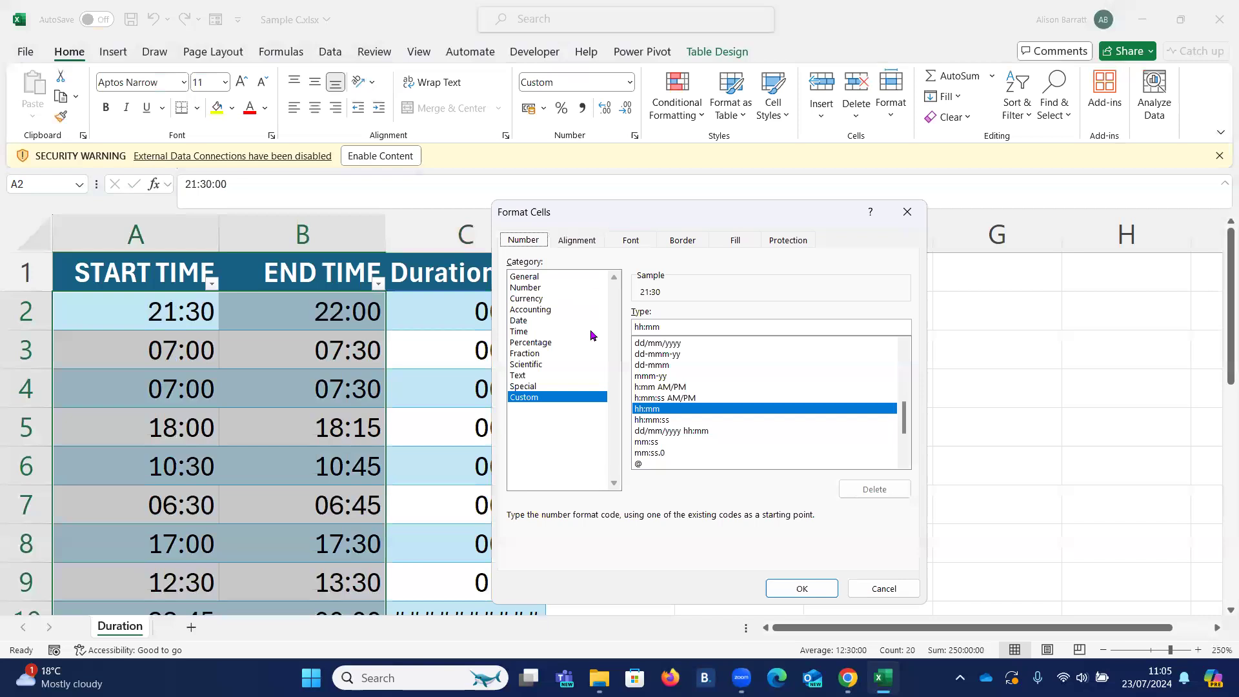
click(521, 331)
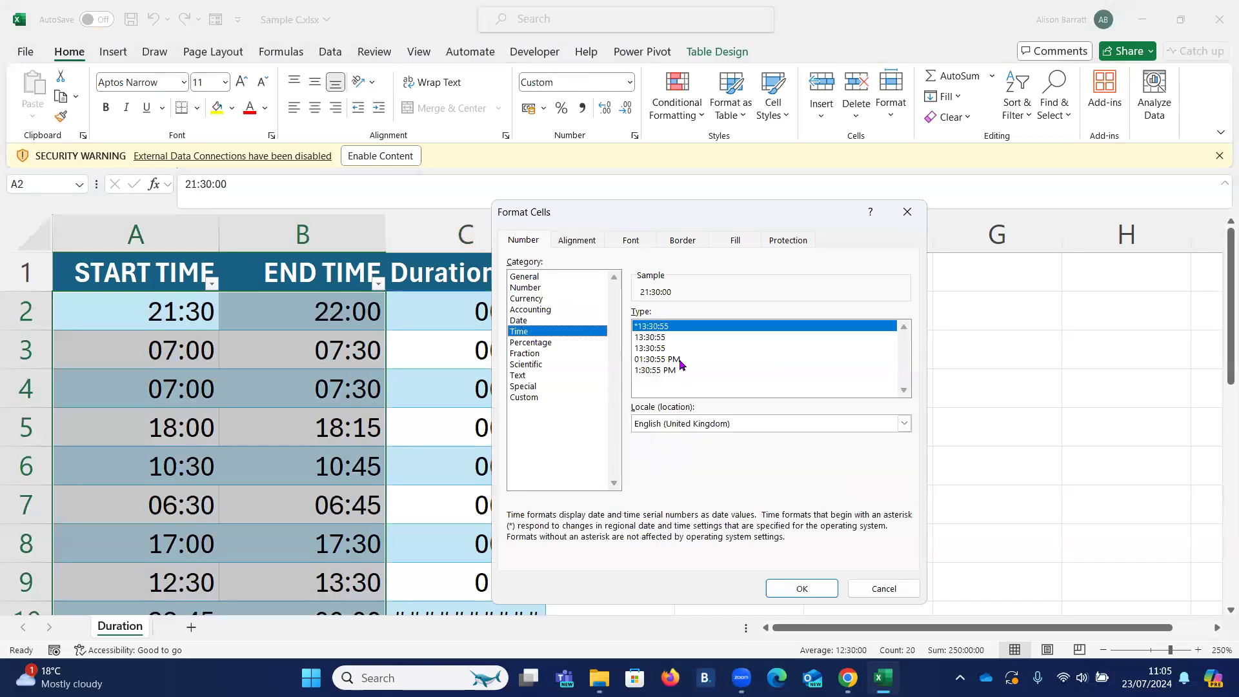
click(651, 371)
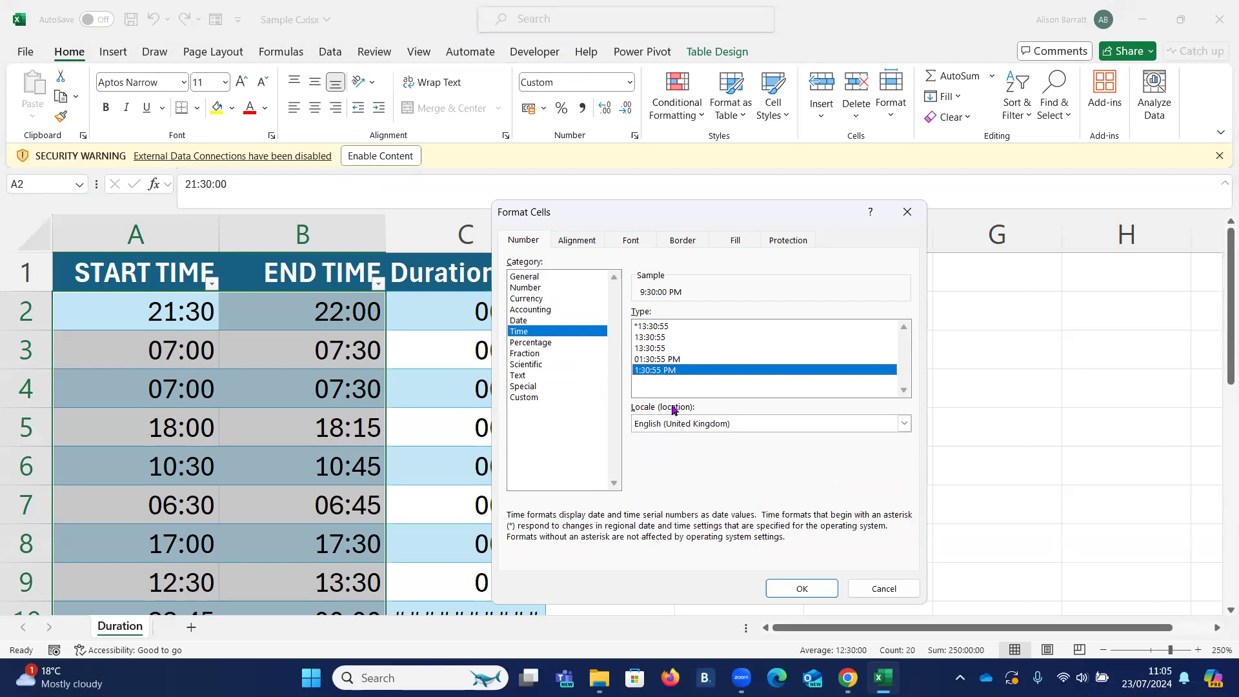
click(802, 589)
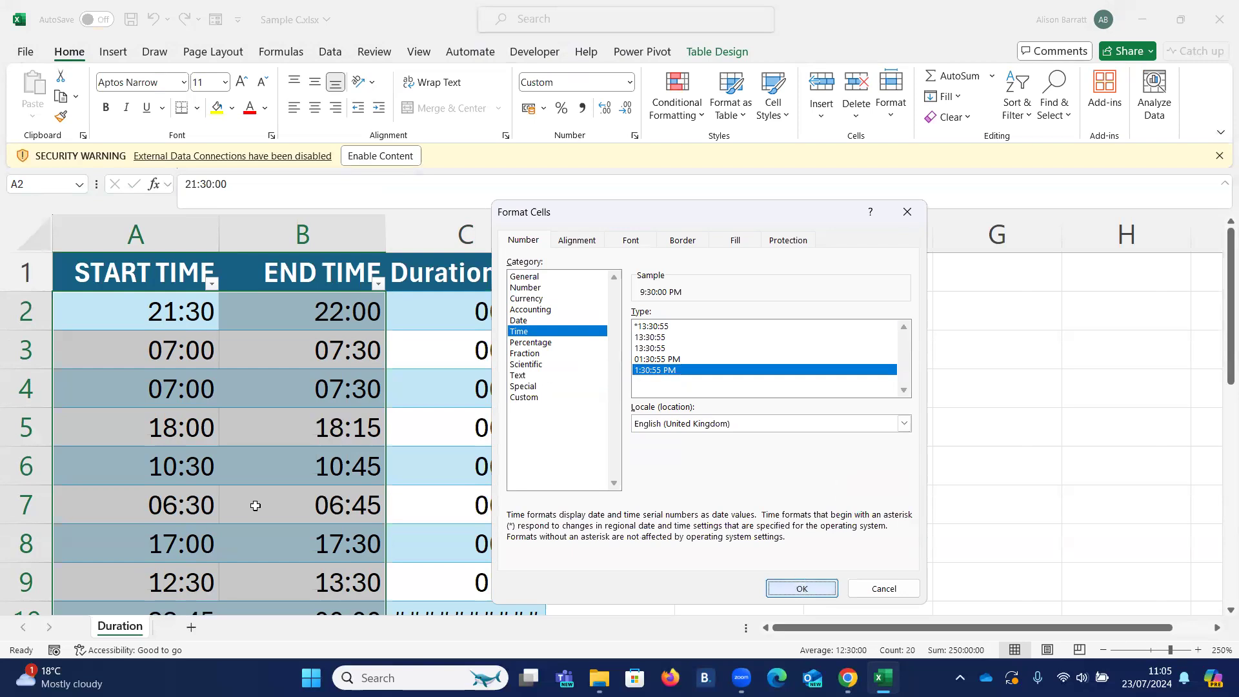
- Compare the AM/PM start and end times in rows 2, 3 and 7
click(165, 311)
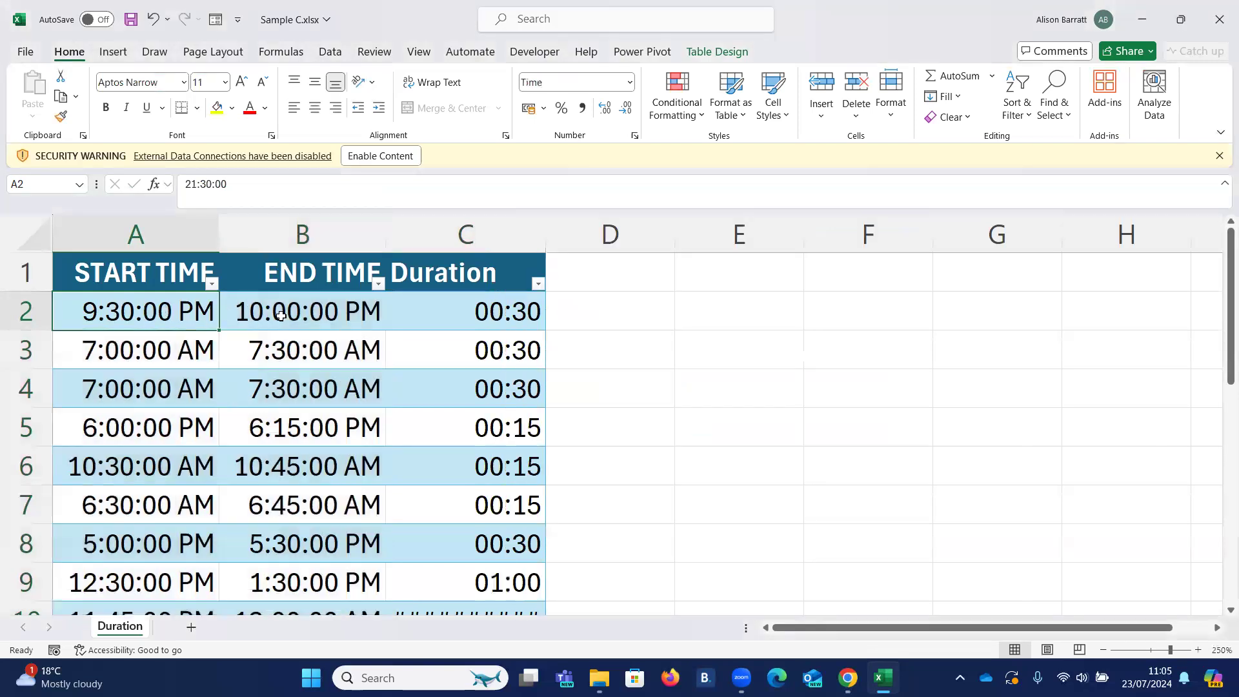
click(286, 323)
click(150, 353)
click(339, 353)
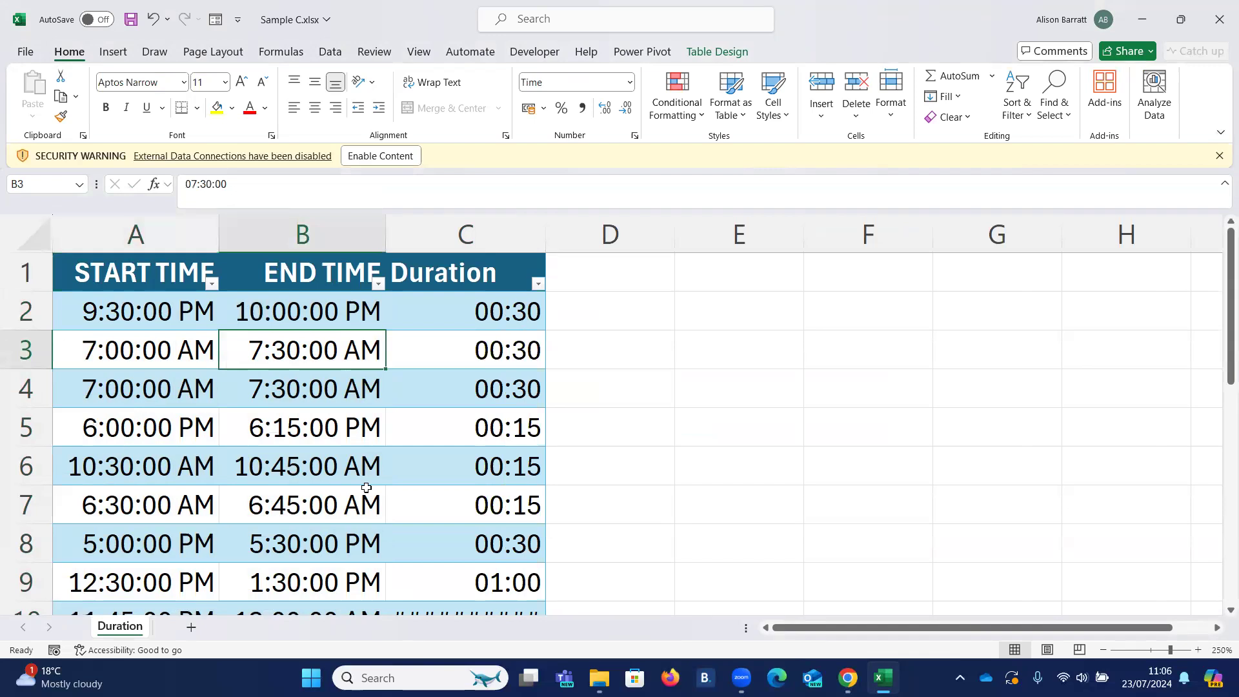
scroll(366, 489, down, 1)
click(139, 391)
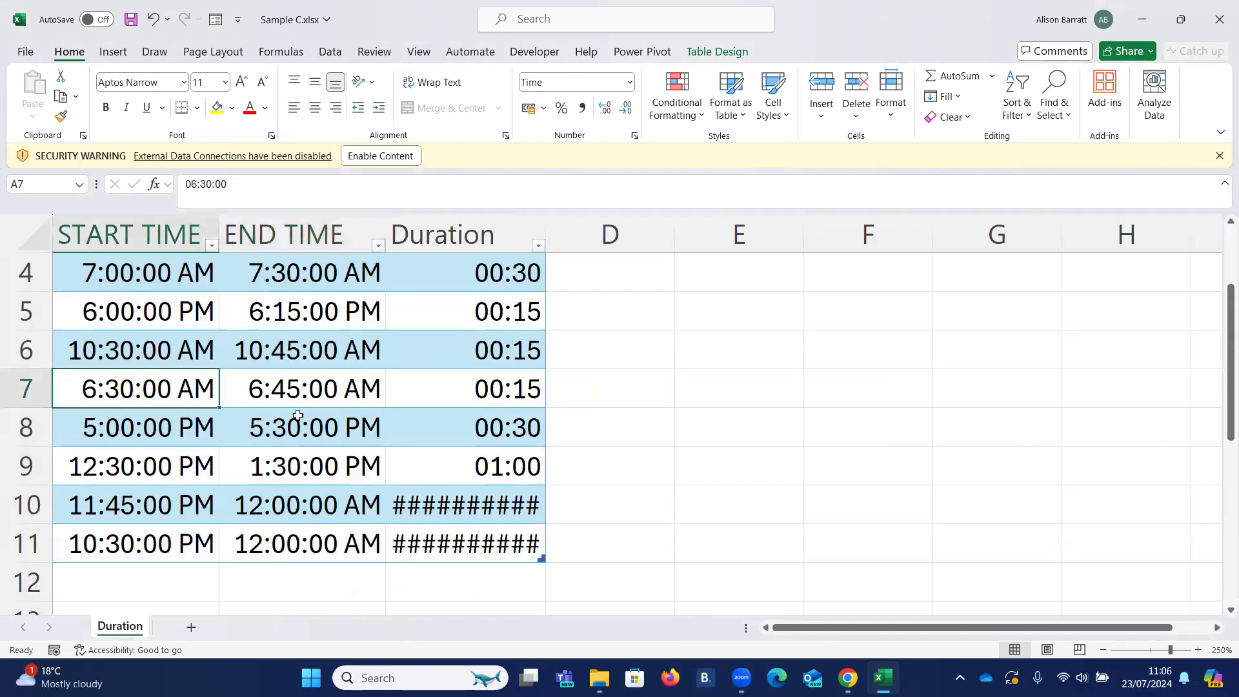
click(256, 392)
click(133, 397)
click(285, 400)
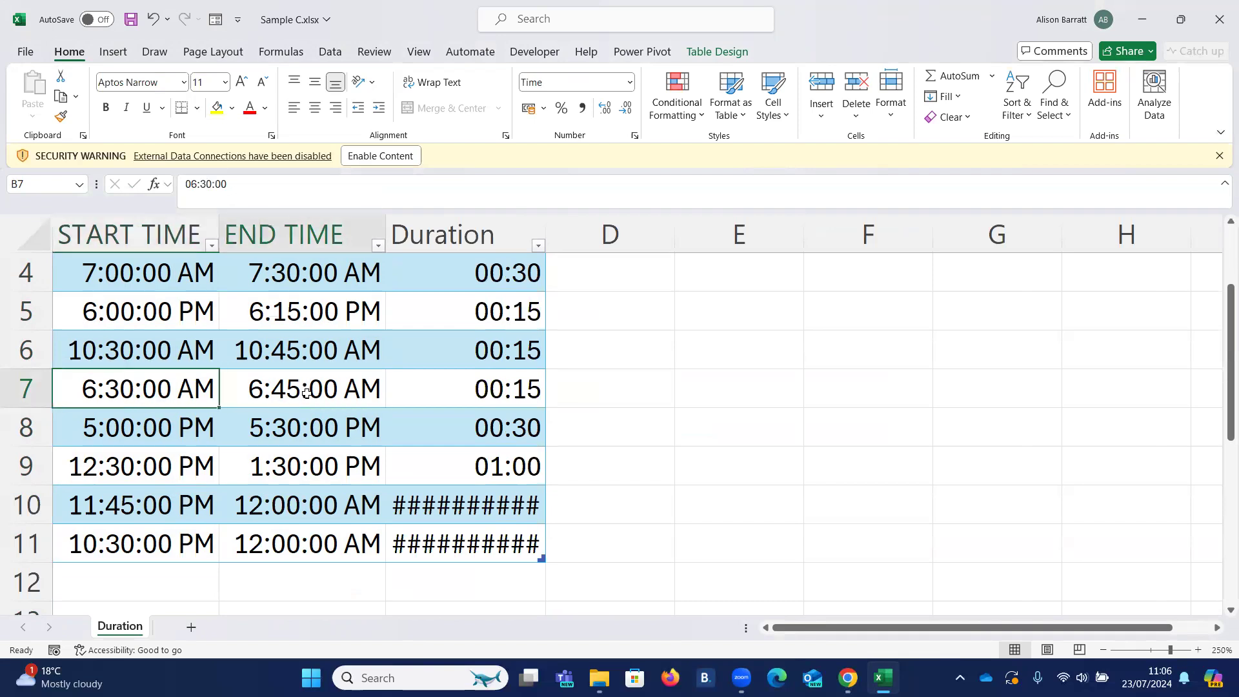
- Examine row 10's start time, midnight end time and Duration formula to see how the times cross midnight
click(151, 507)
click(320, 510)
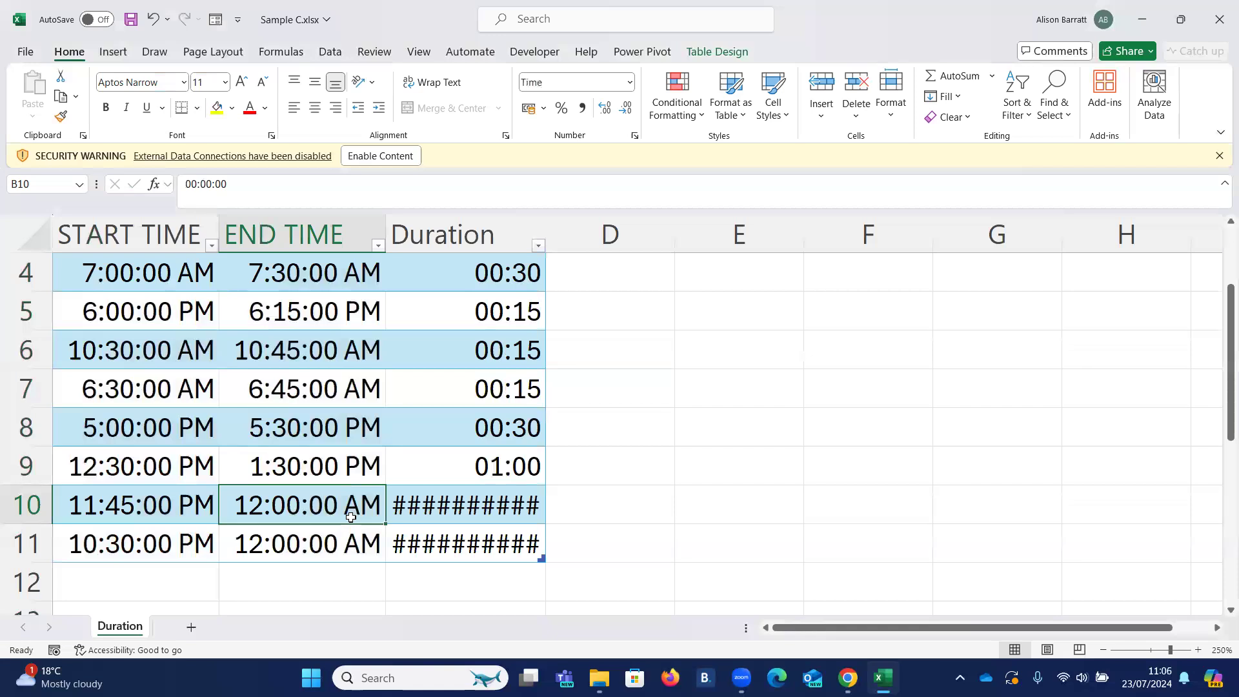
click(113, 506)
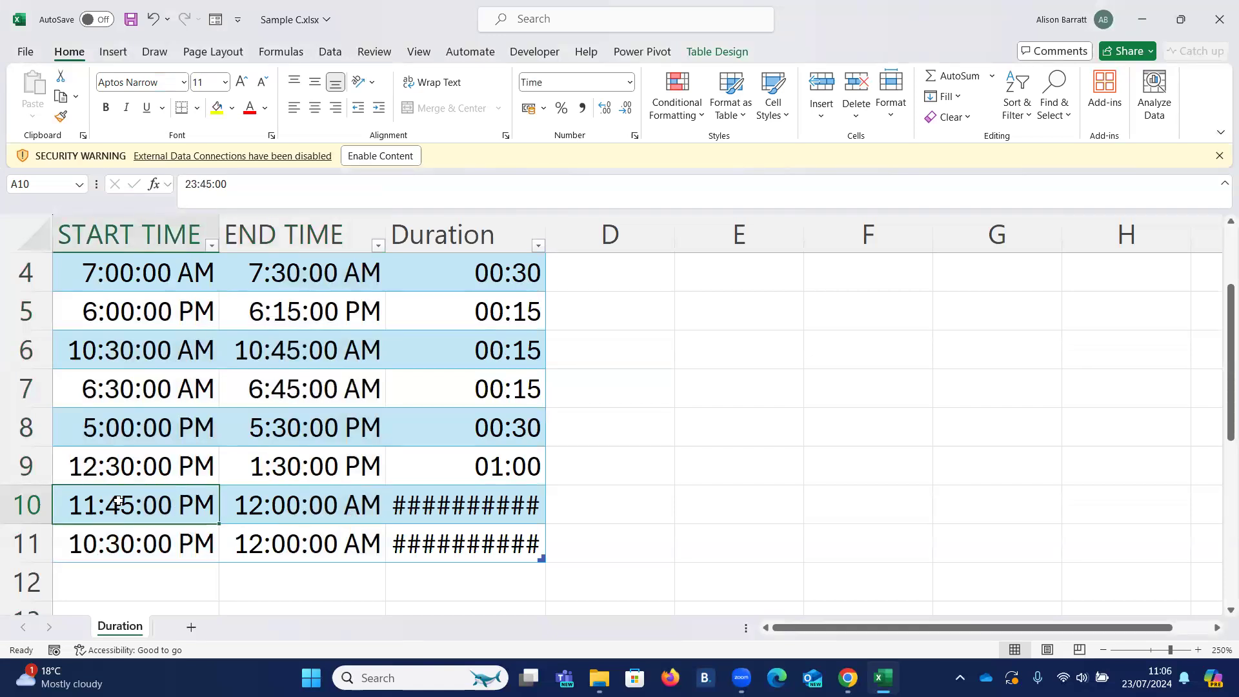
click(303, 503)
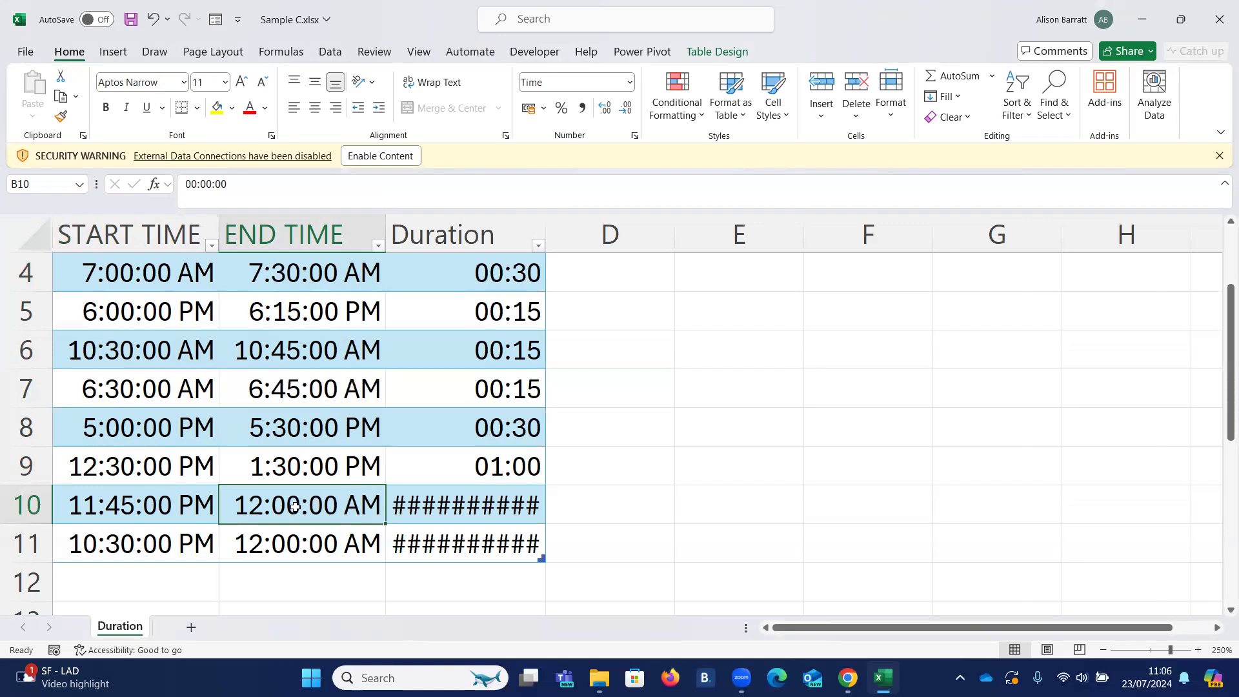
click(144, 507)
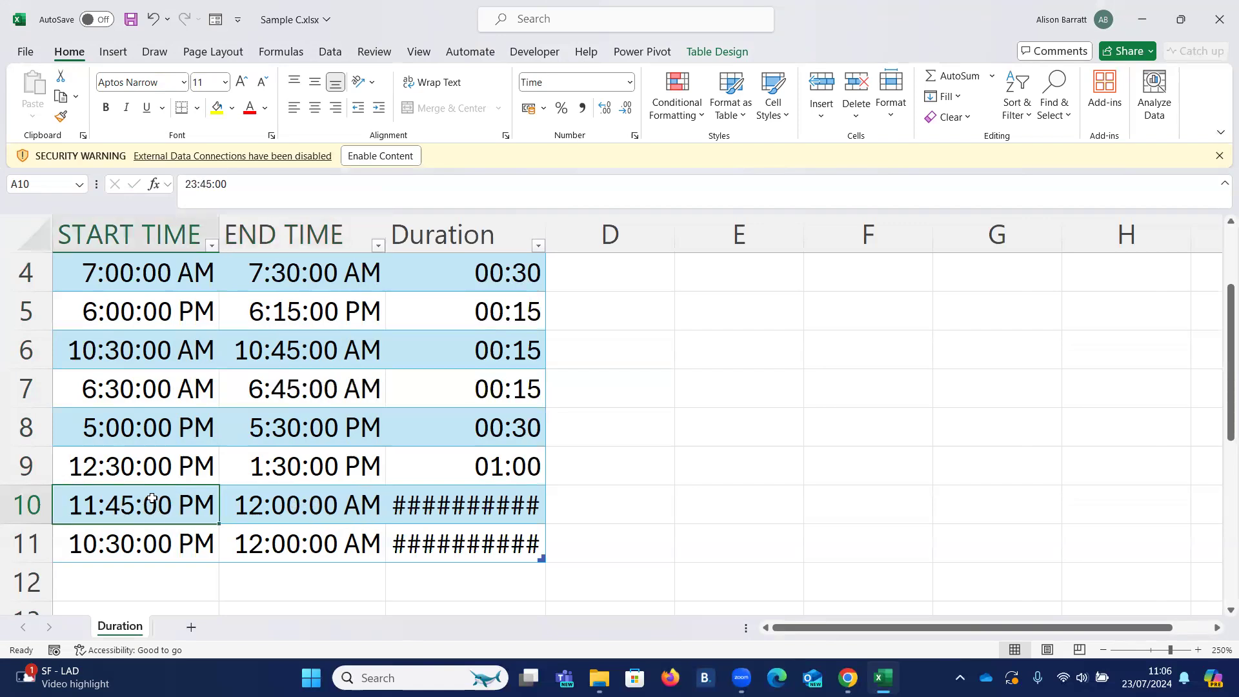
click(310, 506)
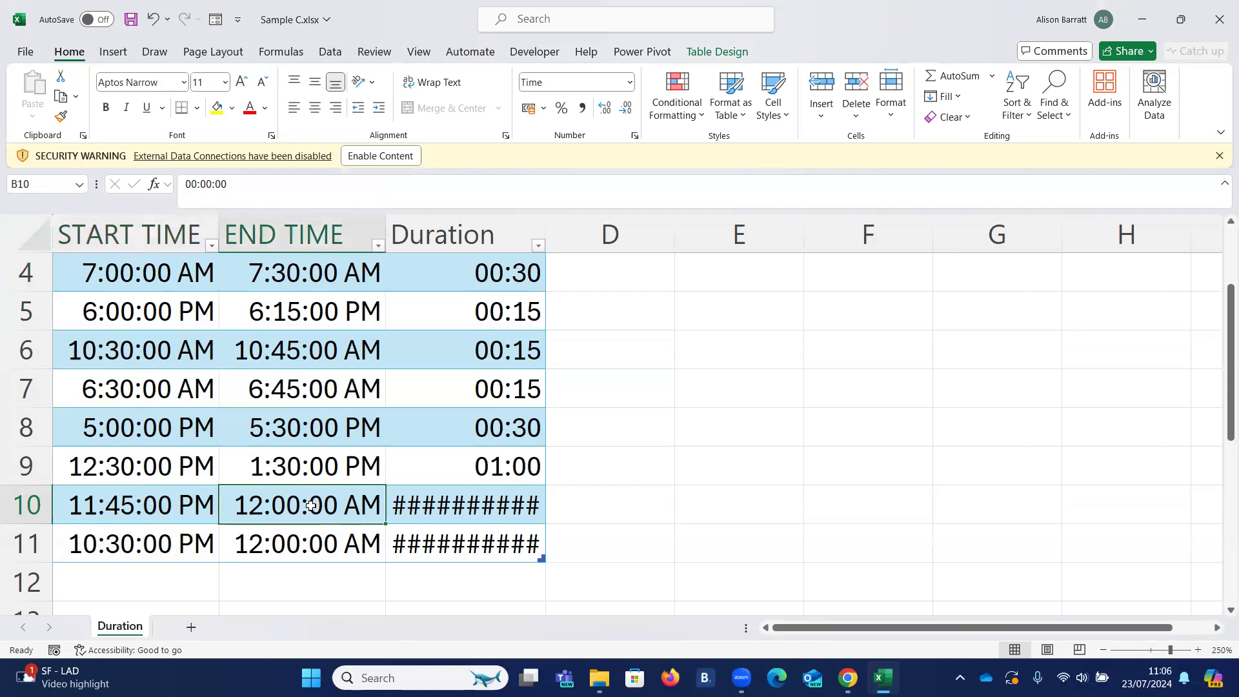
click(471, 501)
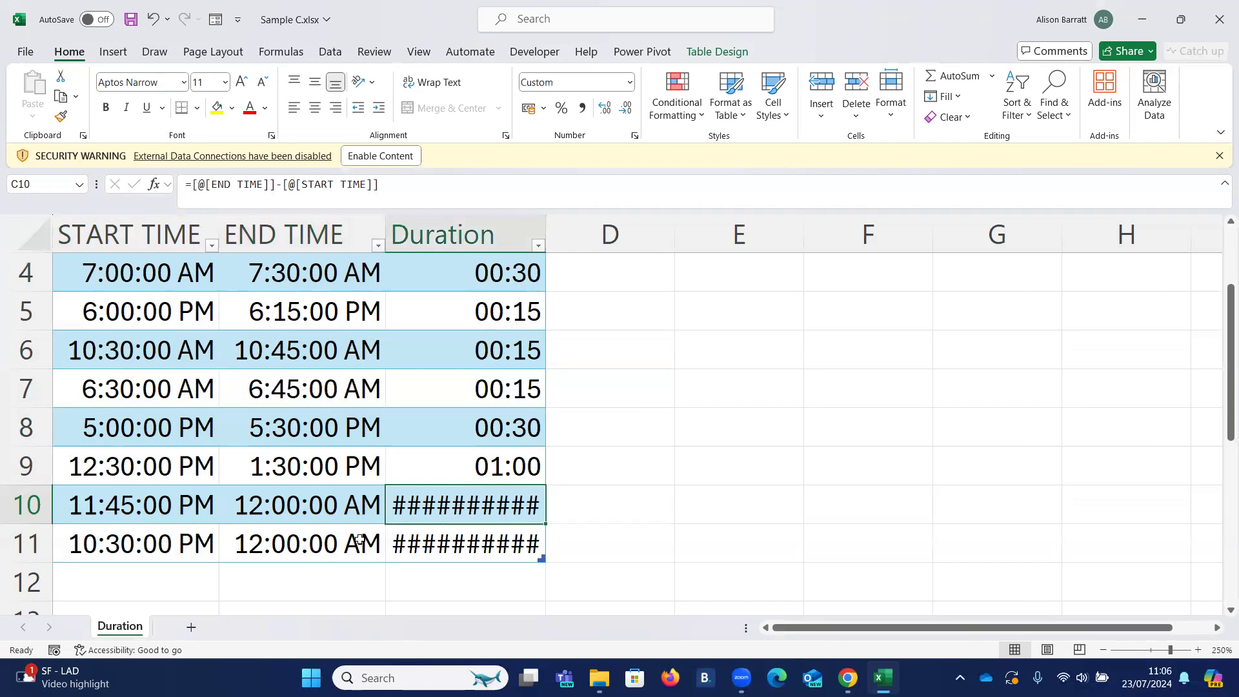
- Apply the custom number format hh:mm to all data cells of the Start Time and End Time columns
scroll(248, 518, up, 1)
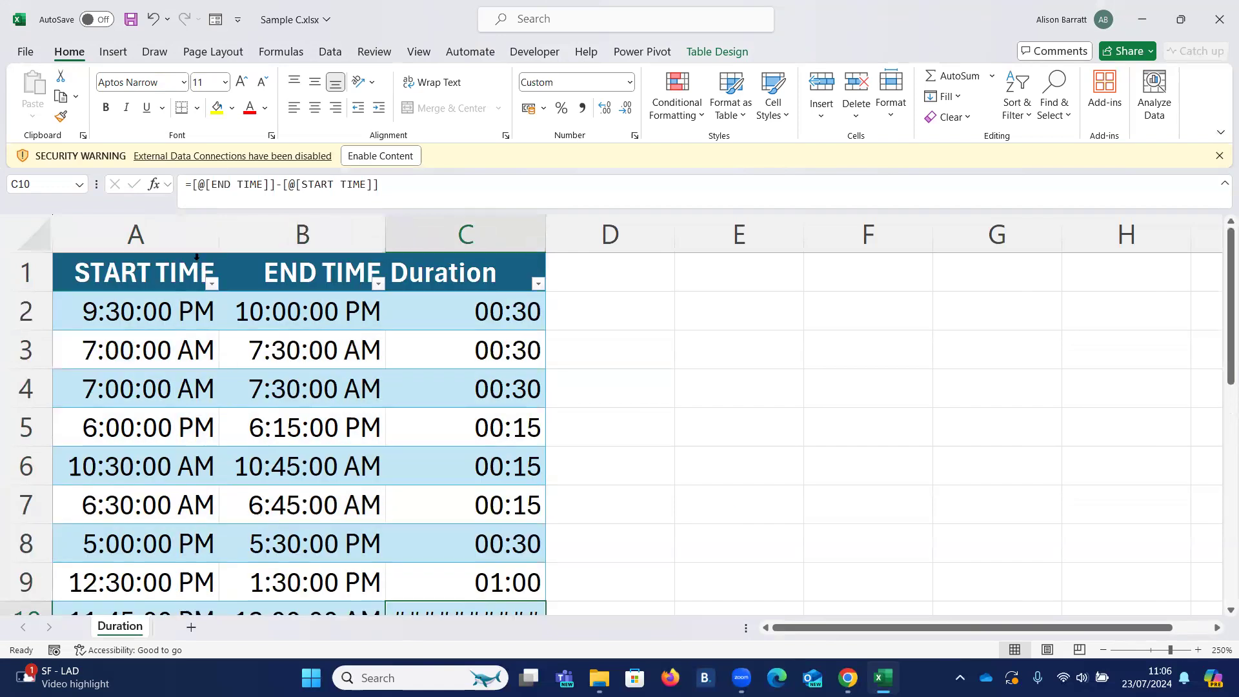
drag(197, 257, 236, 260)
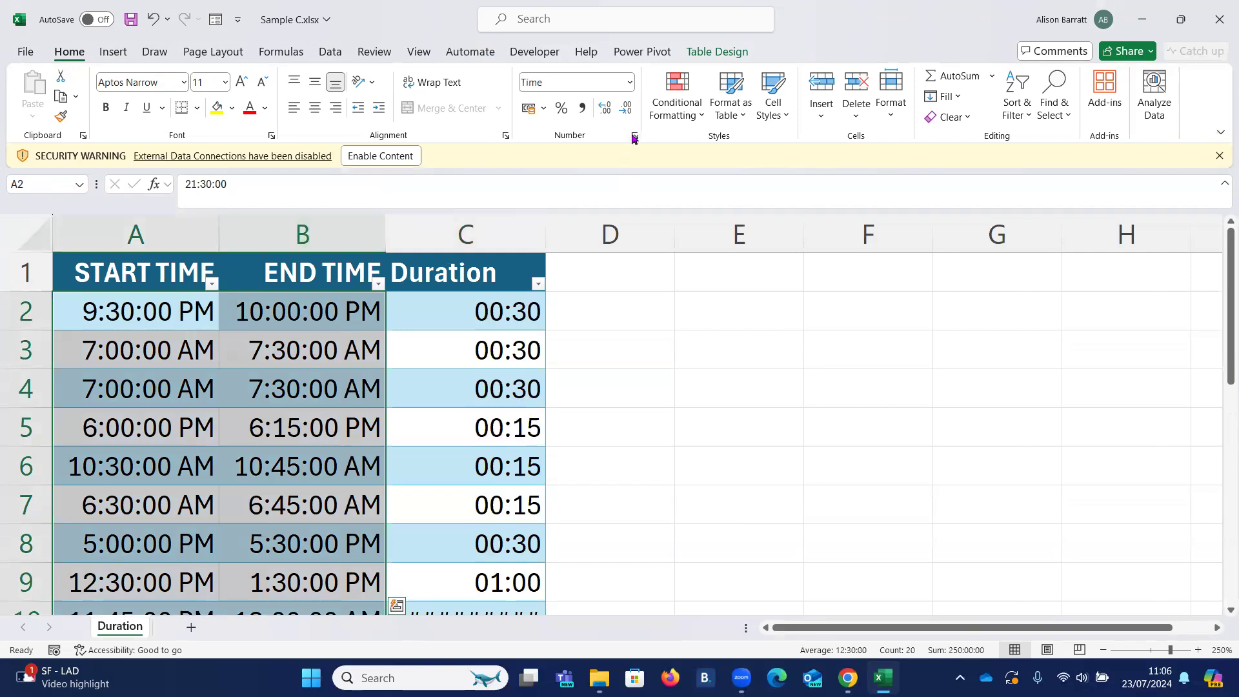
key(ctrl+1)
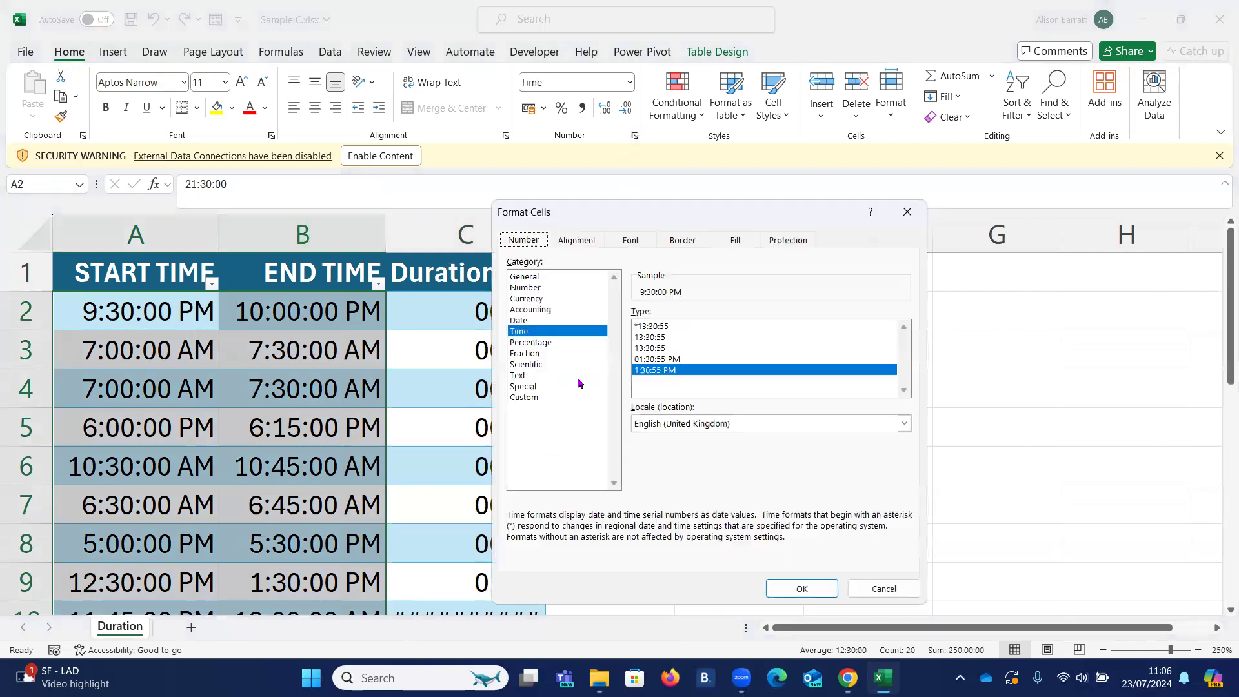
click(535, 396)
drag(777, 322, 549, 334)
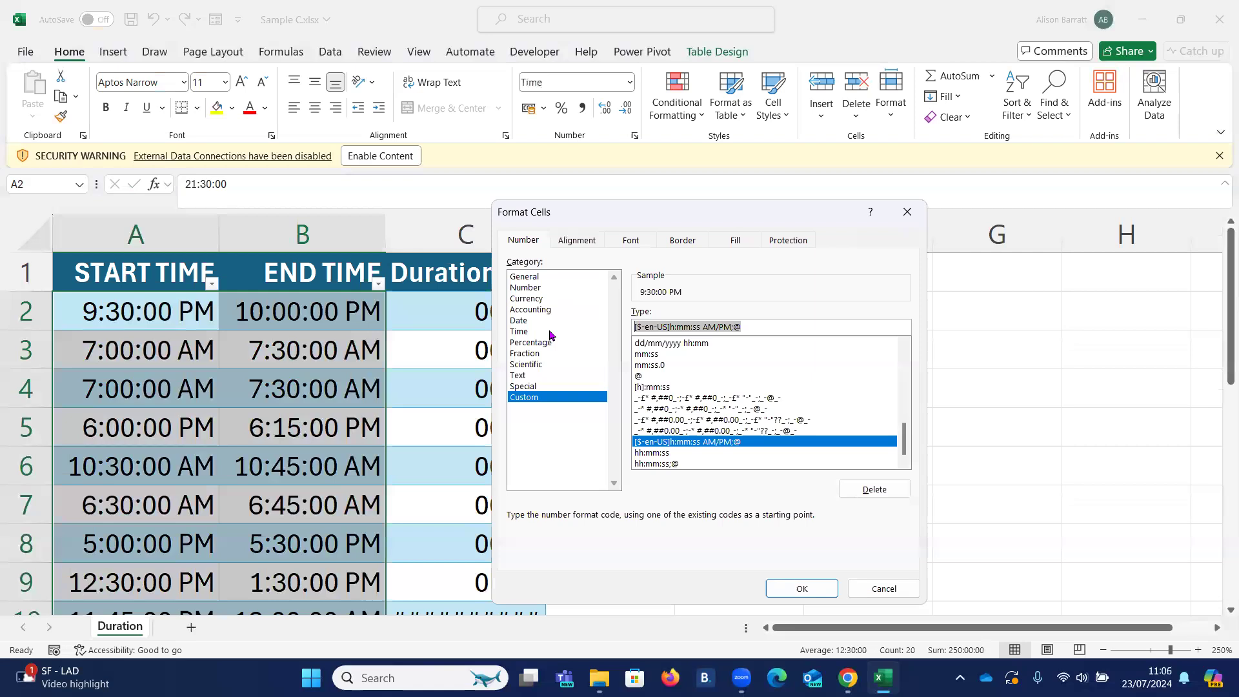
text(hh:mm)
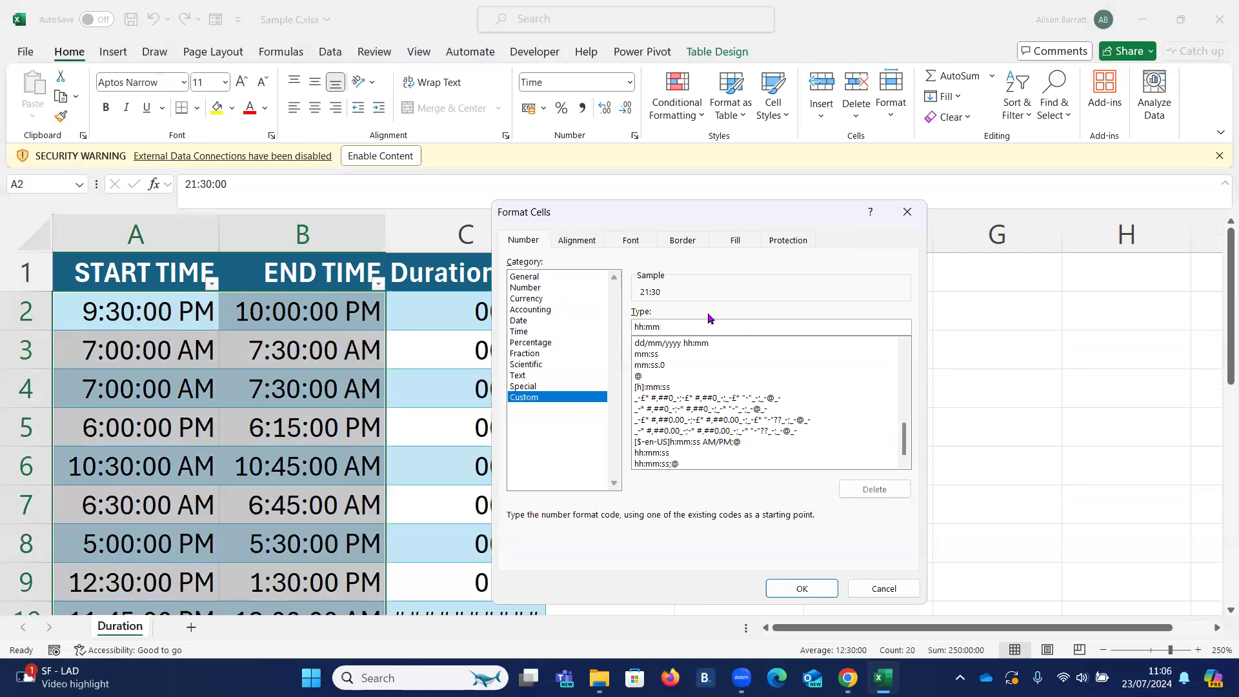
click(810, 593)
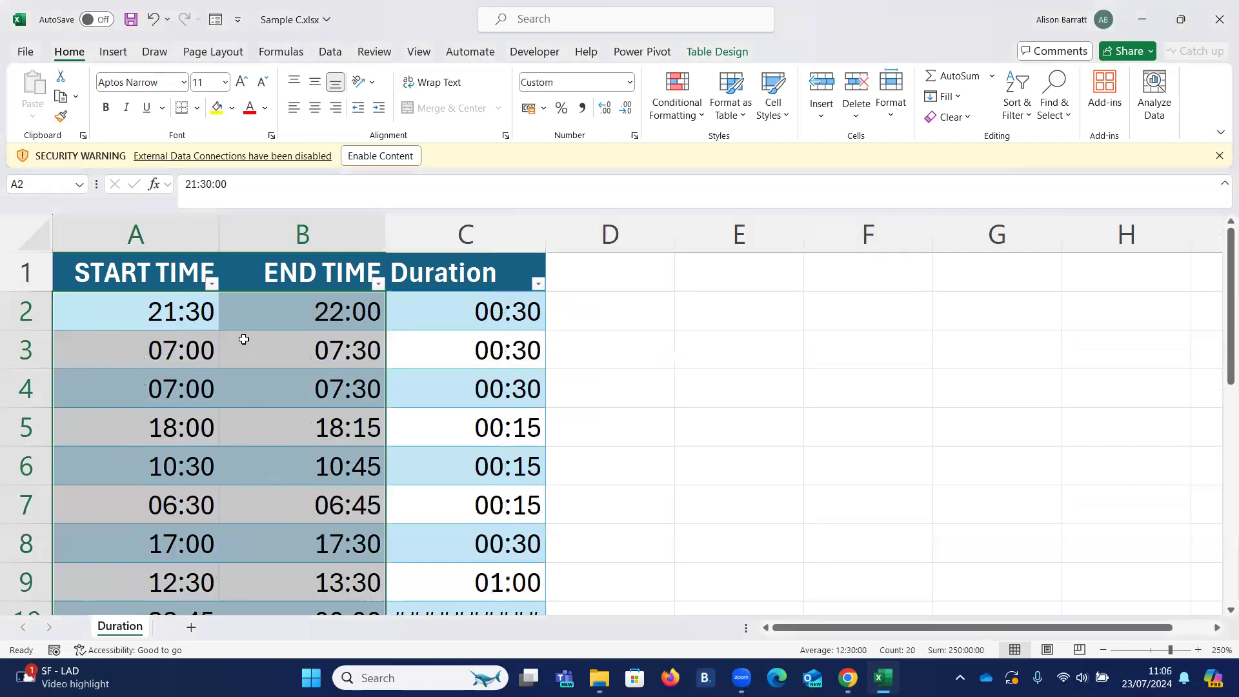
- Clear the formulas from all Duration cells, C2 to C11
click(296, 320)
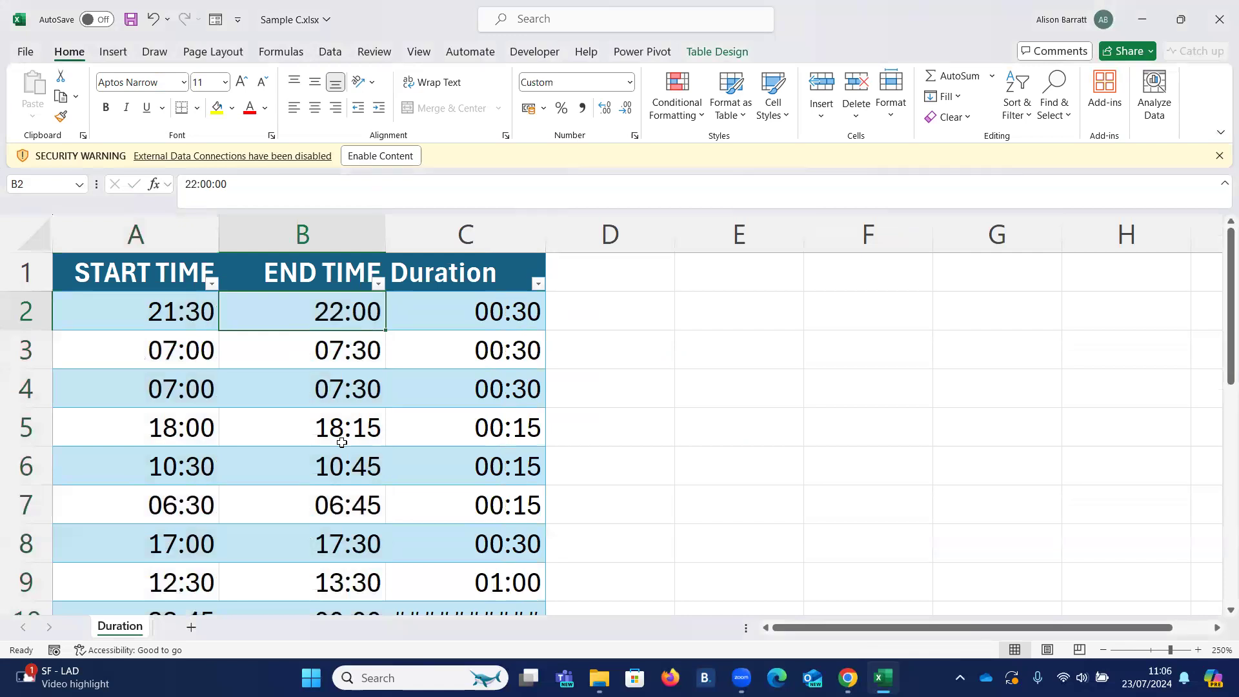
scroll(342, 443, down, 1)
drag(427, 505, 425, 535)
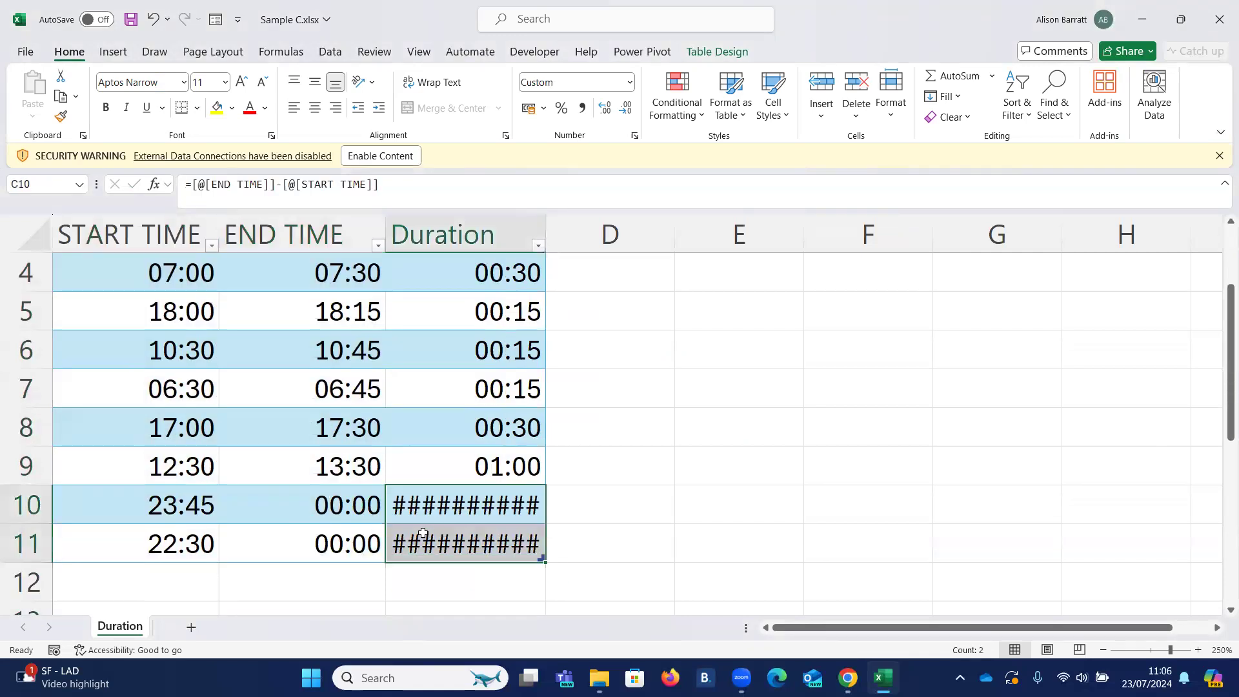
key(Delete)
drag(431, 478, 456, 299)
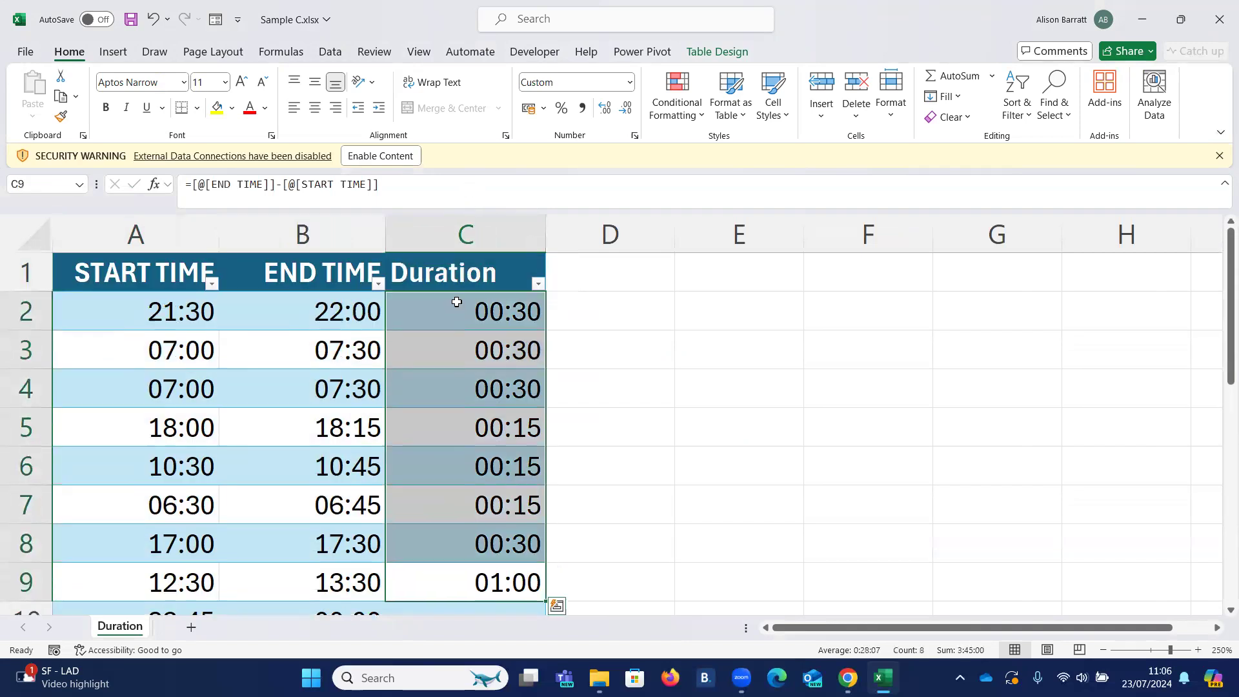
key(Delete)
- Select the empty Duration cell C10 and widen the Duration column enough to show a long formula
scroll(455, 302, down, 2)
click(417, 387)
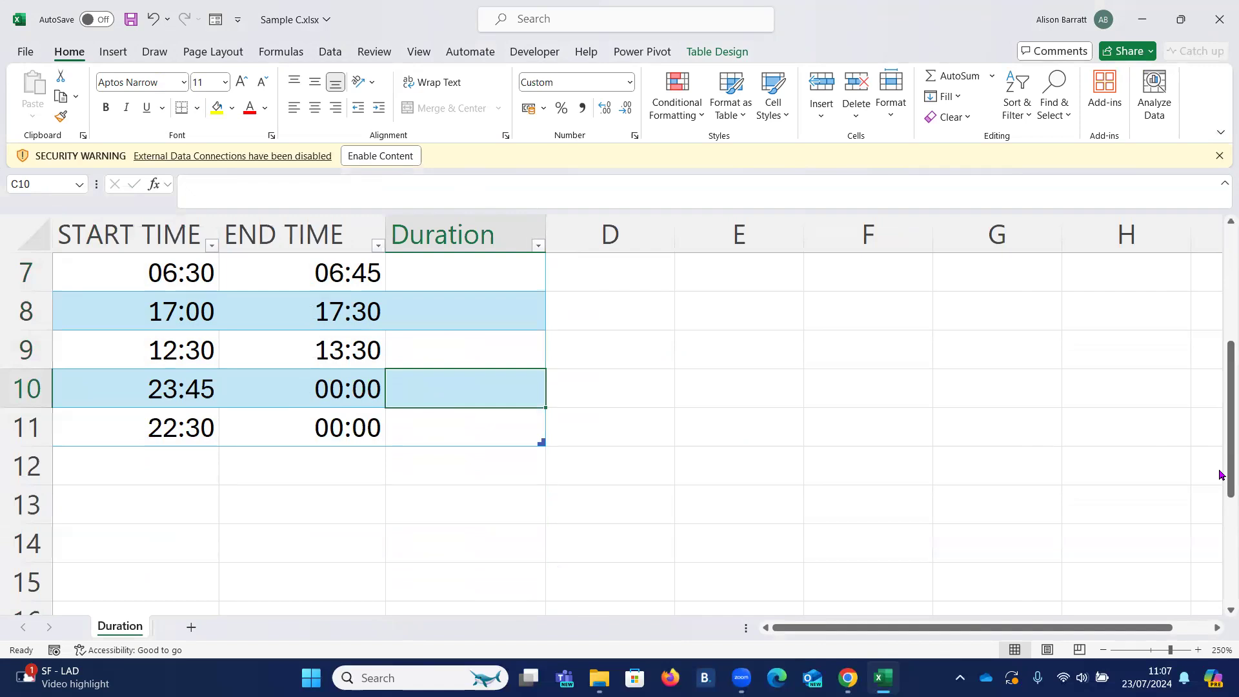
scroll(493, 483, up, 1)
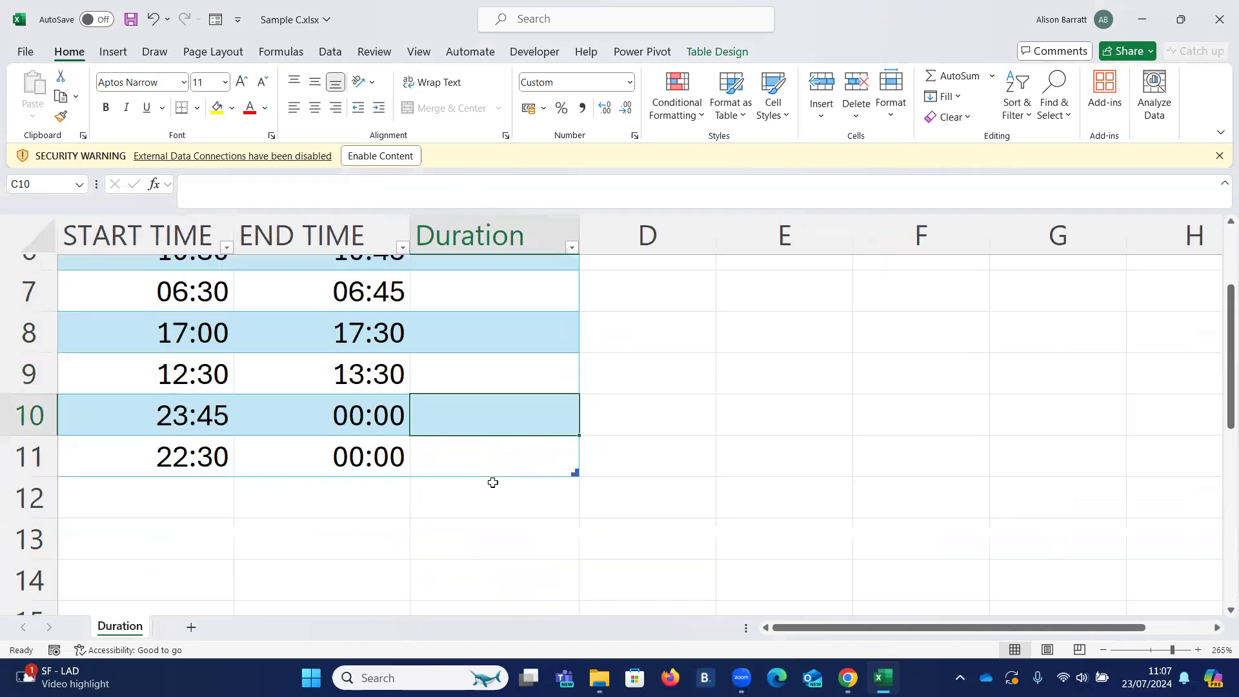
scroll(492, 483, up, 2)
drag(610, 234, 1014, 232)
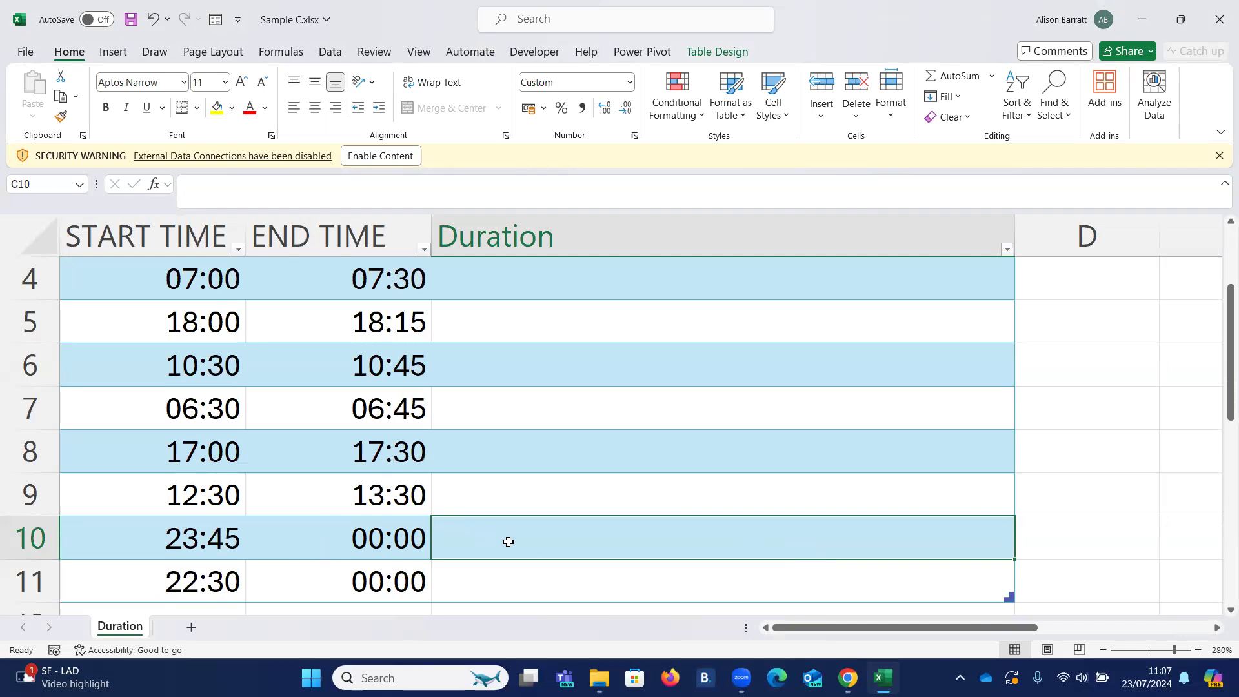
- Search for the IF function and insert it into cell C10
click(152, 185)
text(if)
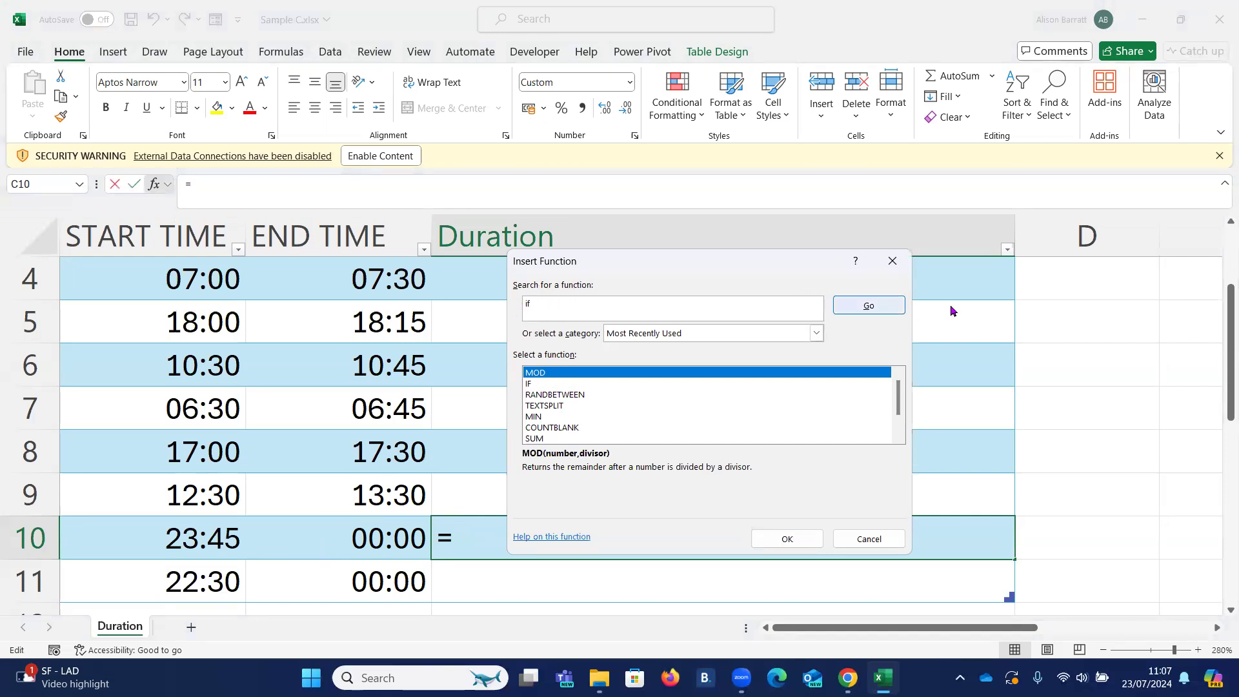
click(871, 304)
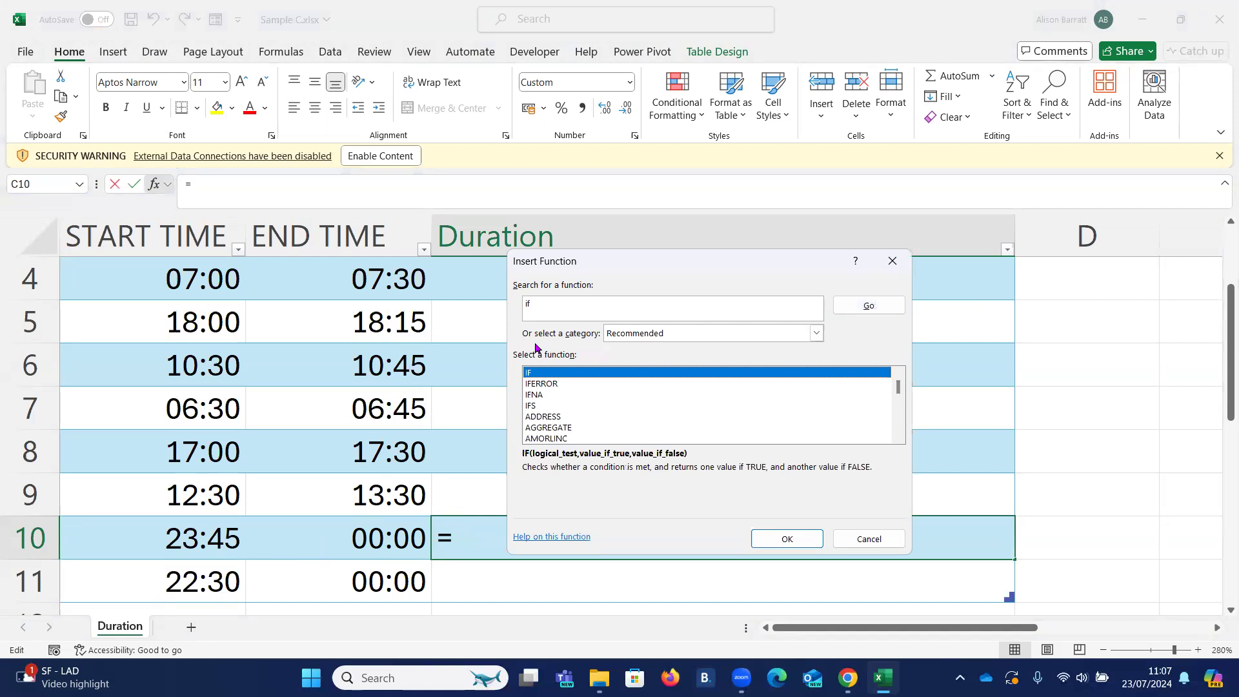
double_click(553, 374)
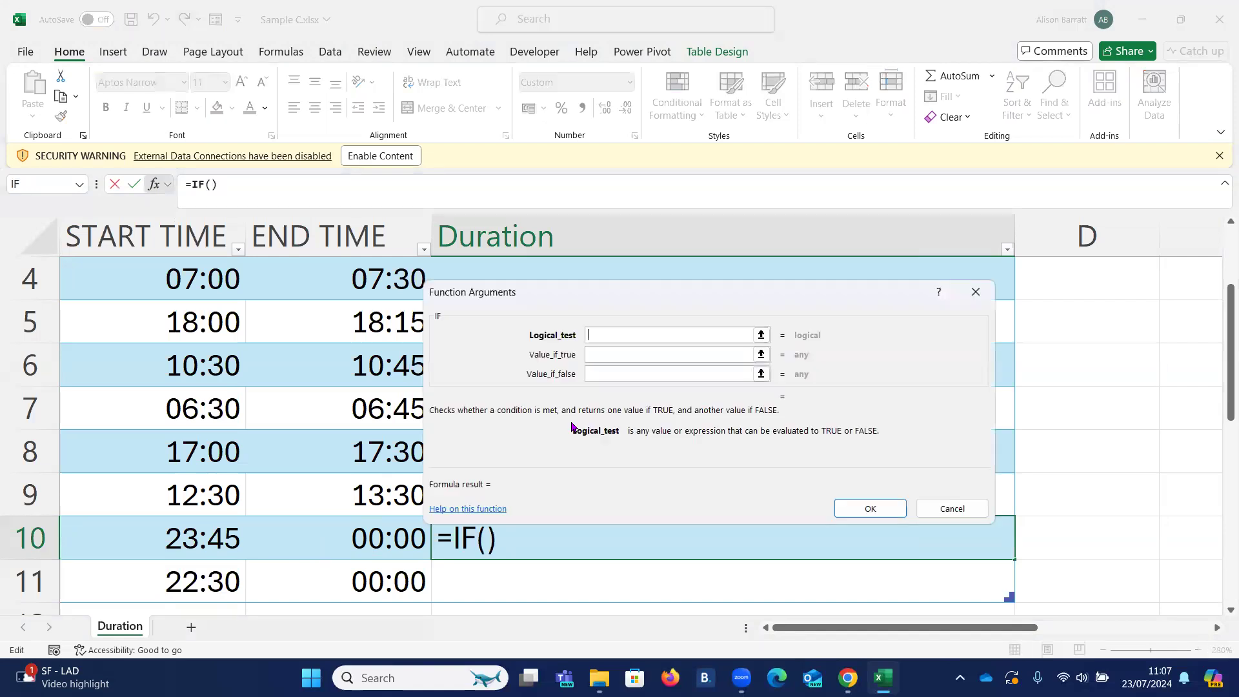
- Set the IF function's logical test to [@[START TIME]]>[@[END TIME]], using the row 10 time cells
drag(599, 482, 767, 584)
drag(394, 455, 243, 471)
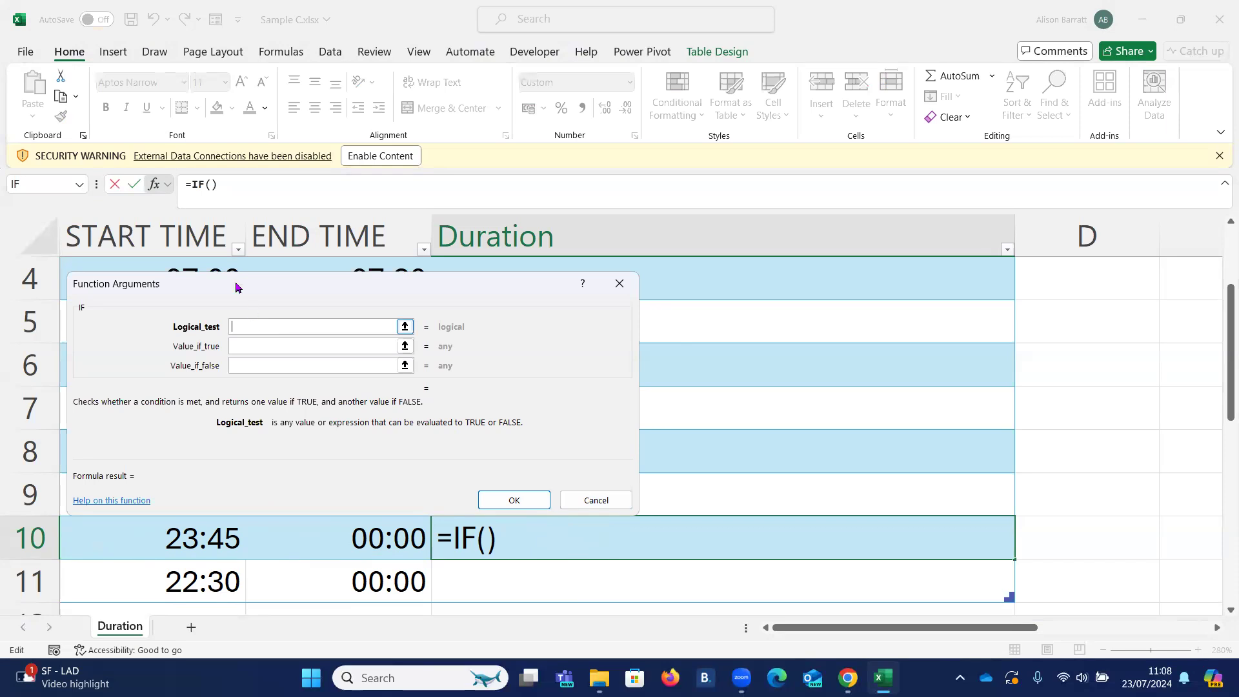
drag(221, 288, 436, 290)
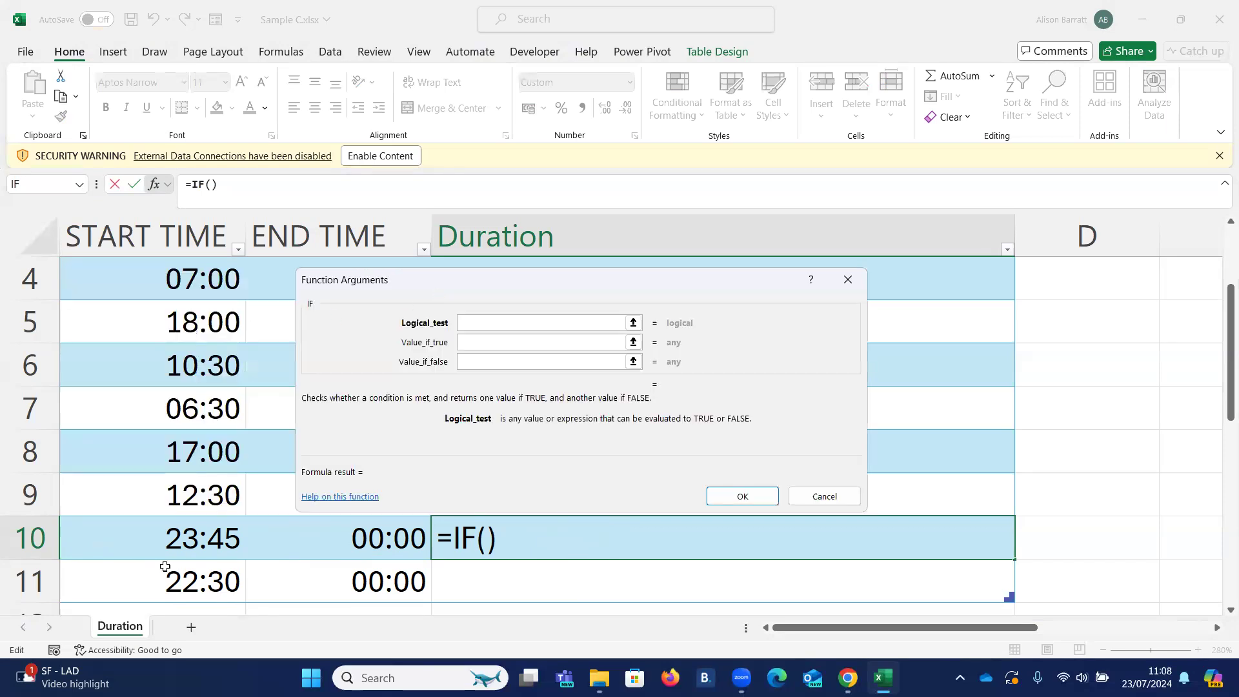
click(137, 536)
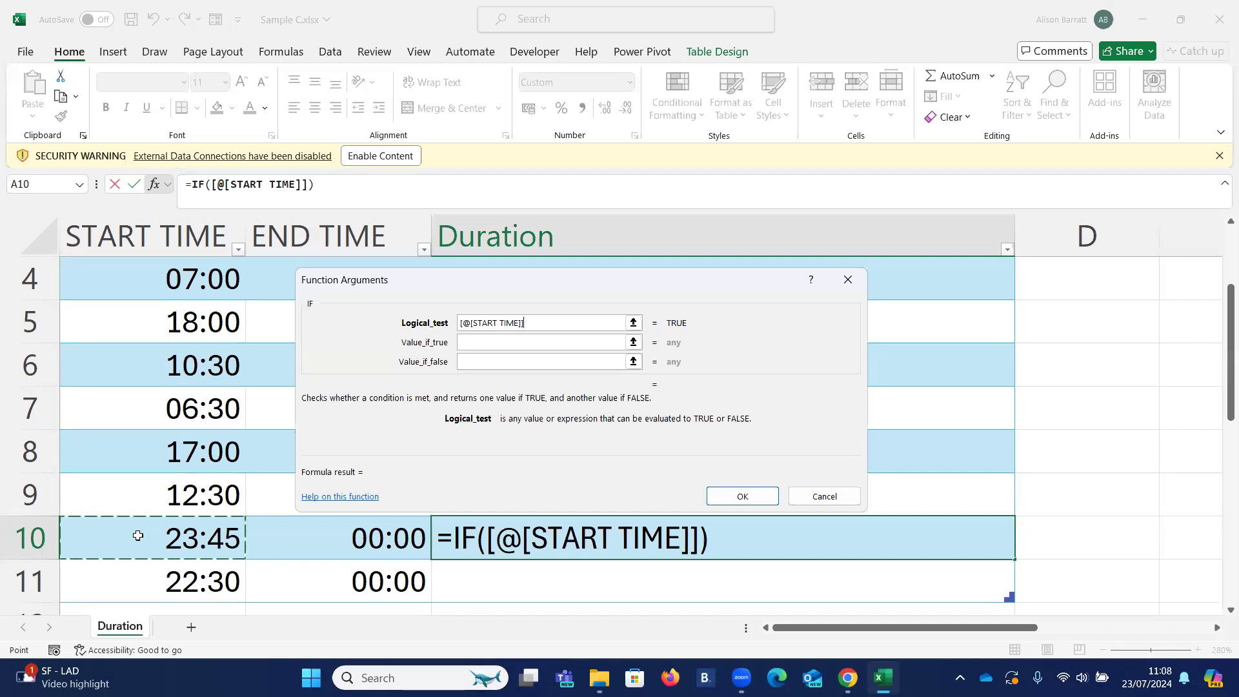
text(>)
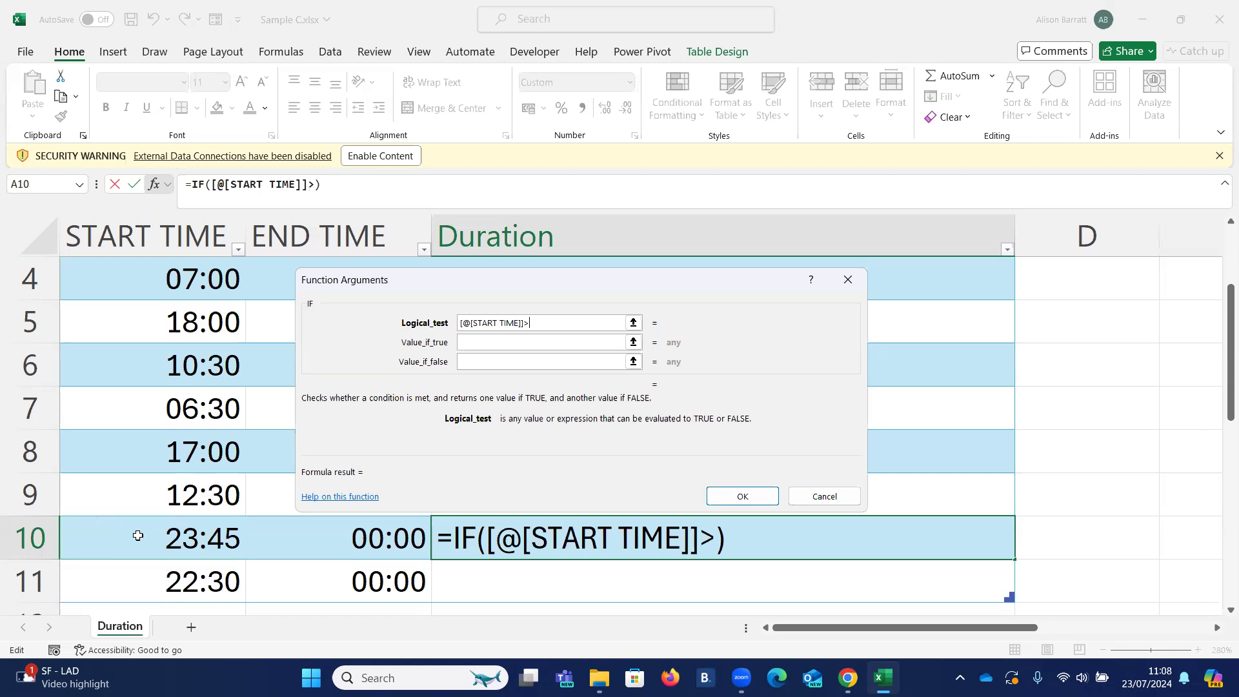
click(326, 541)
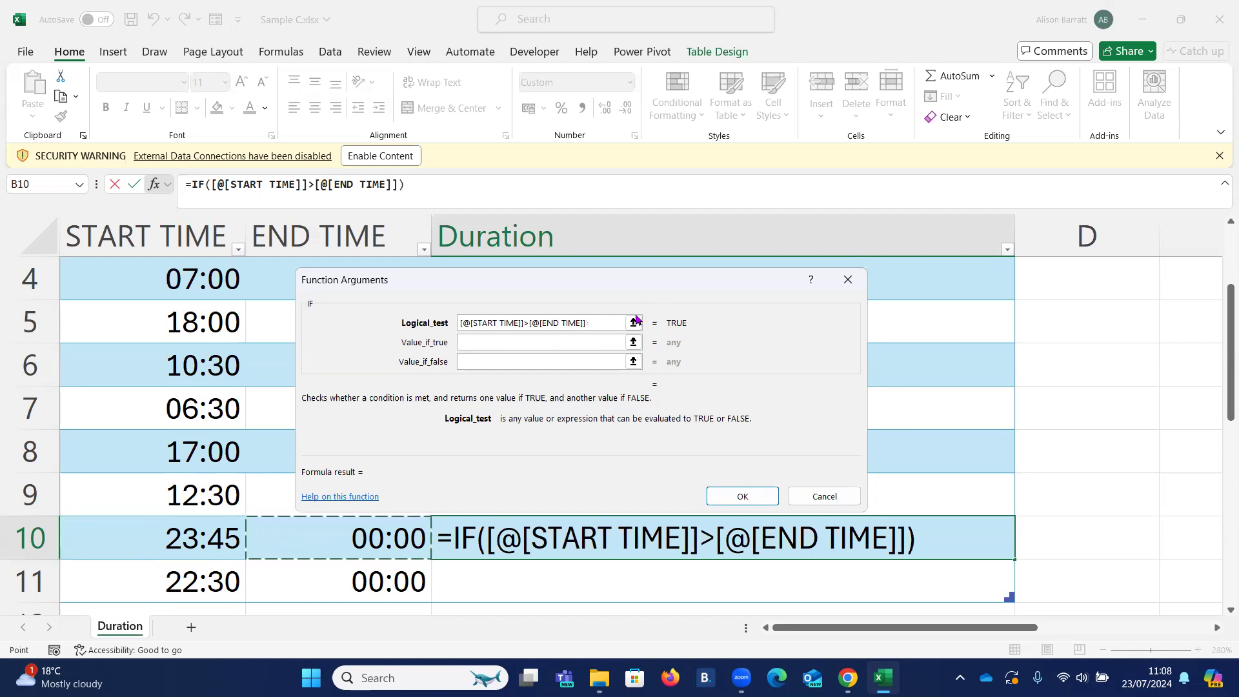
- Set the IF function's value if true to [@[END TIME]]+1, referencing the row 10 end time
click(498, 343)
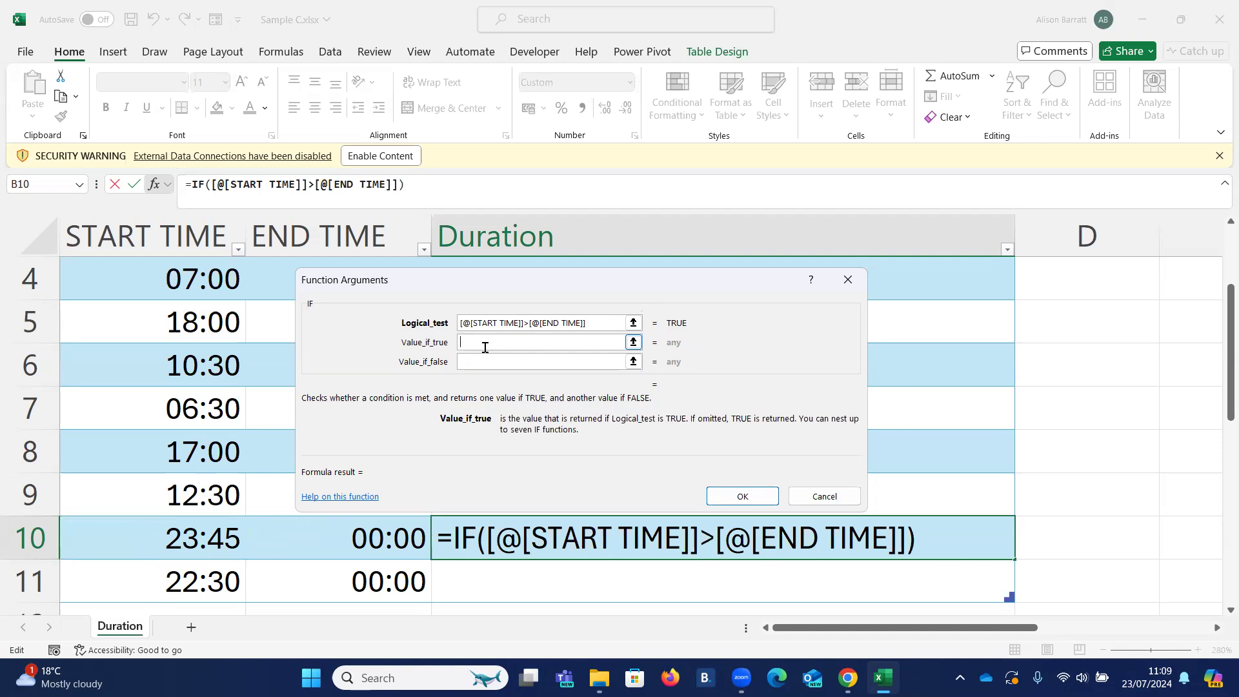
click(288, 544)
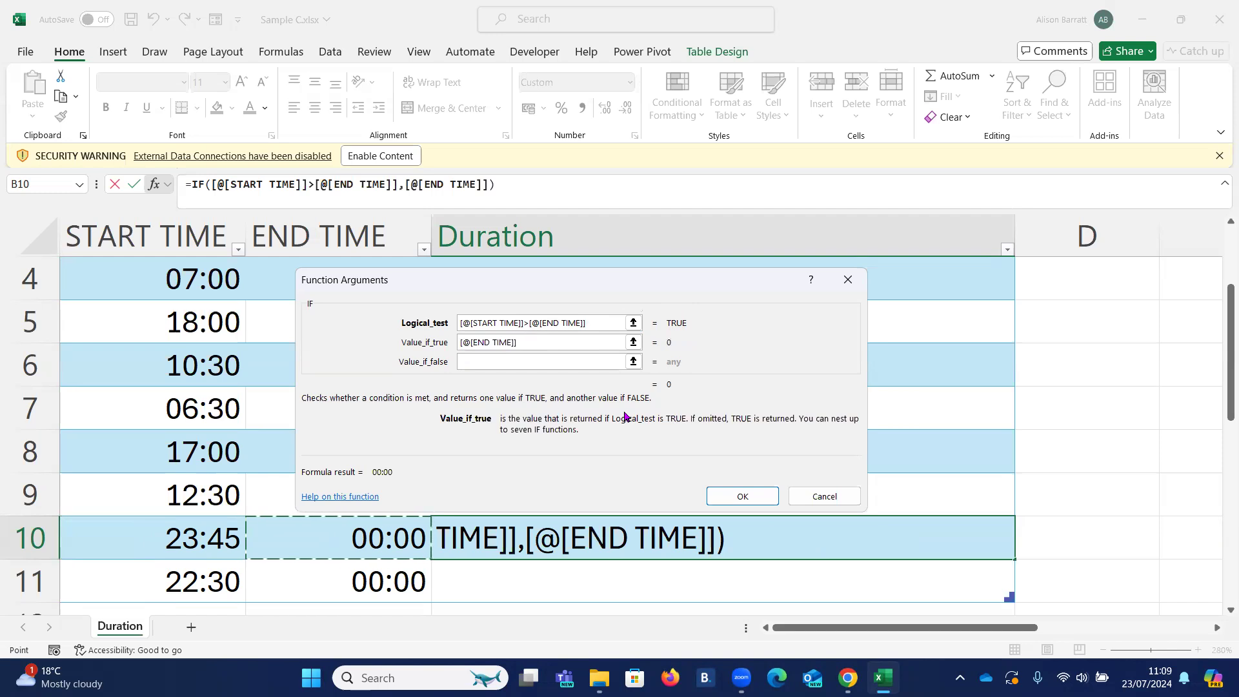
text(=)
key(BackSpace)
text(+1)
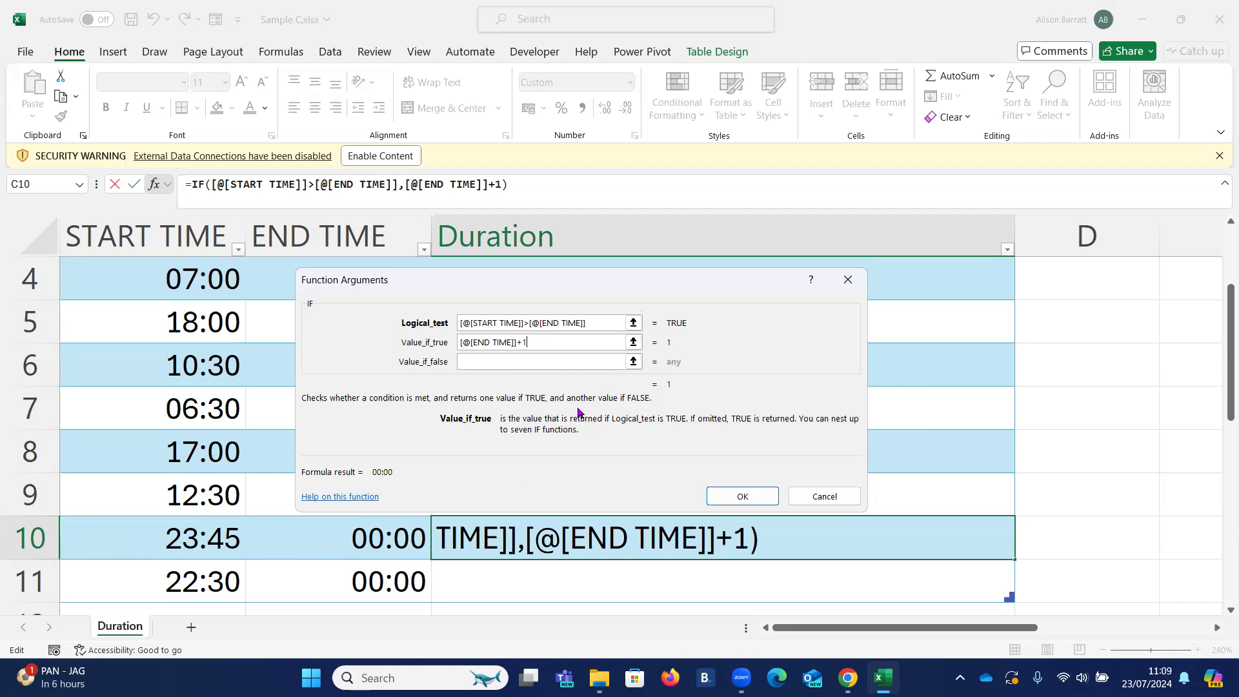
- Set the IF function's value if false to [@[END TIME]] from row 10 and insert the finished function
click(466, 359)
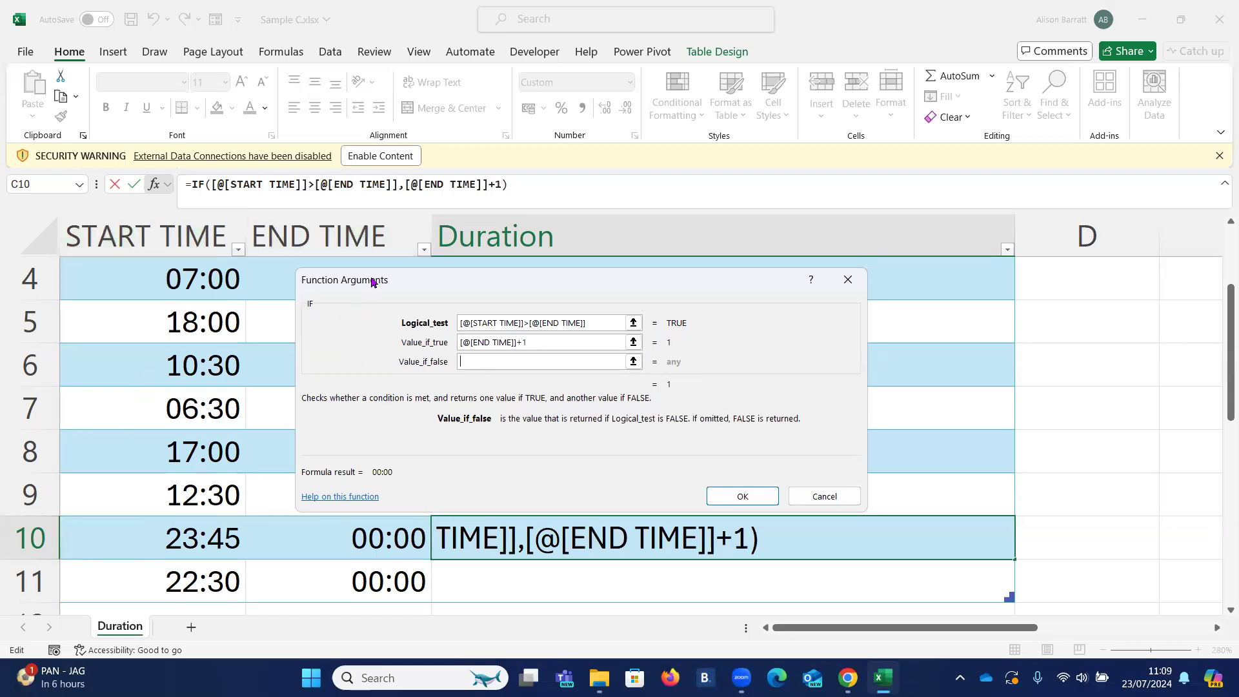
drag(372, 282, 506, 281)
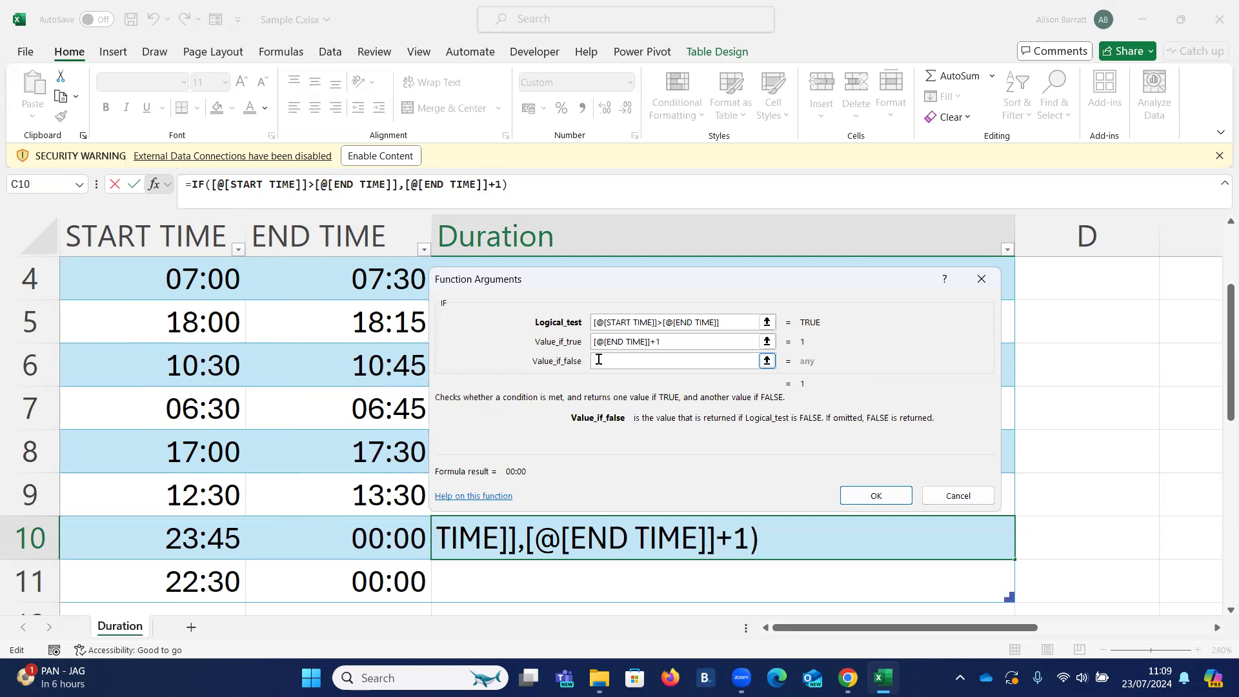
click(349, 540)
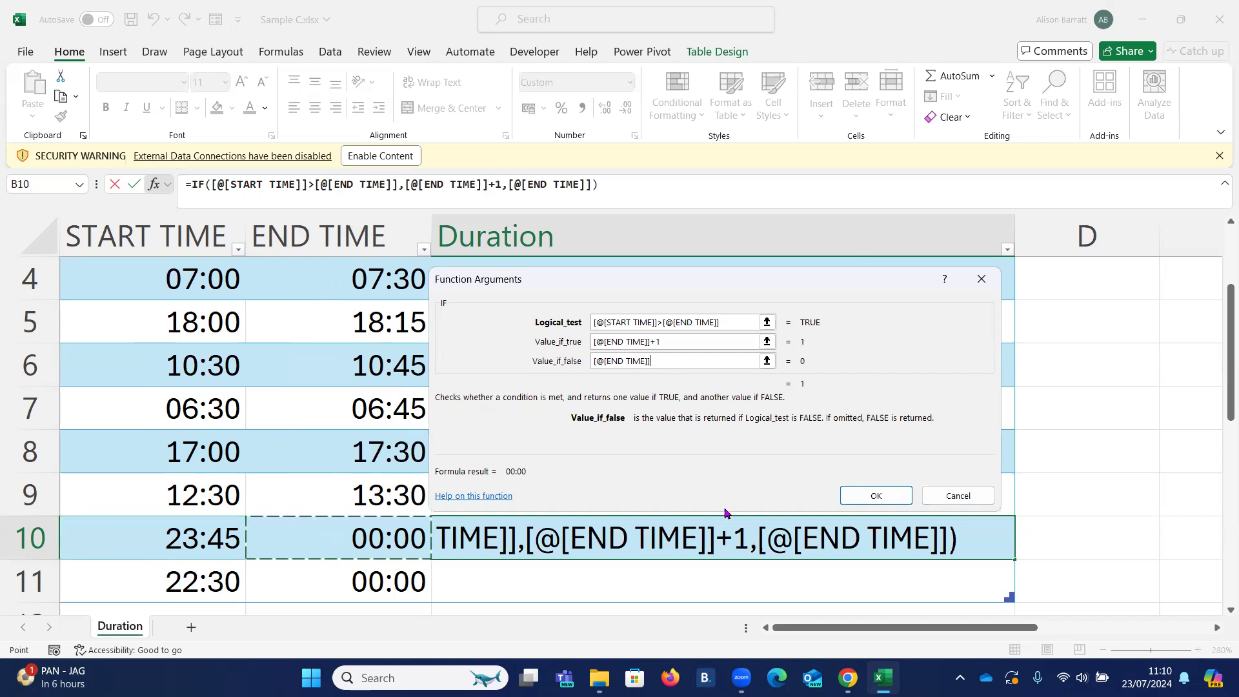
click(883, 498)
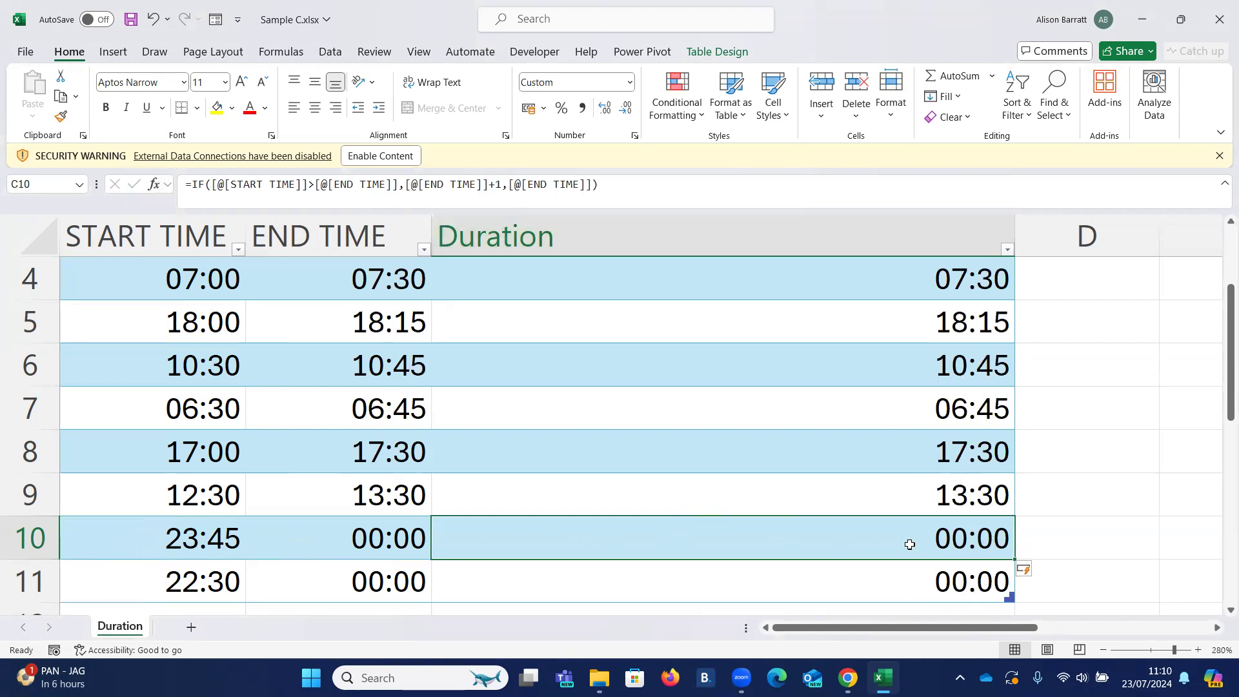
- Extend the IF formula in C10 by subtracting the row 10 start time, -[@[START TIME]], and accept it
drag(914, 528, 909, 574)
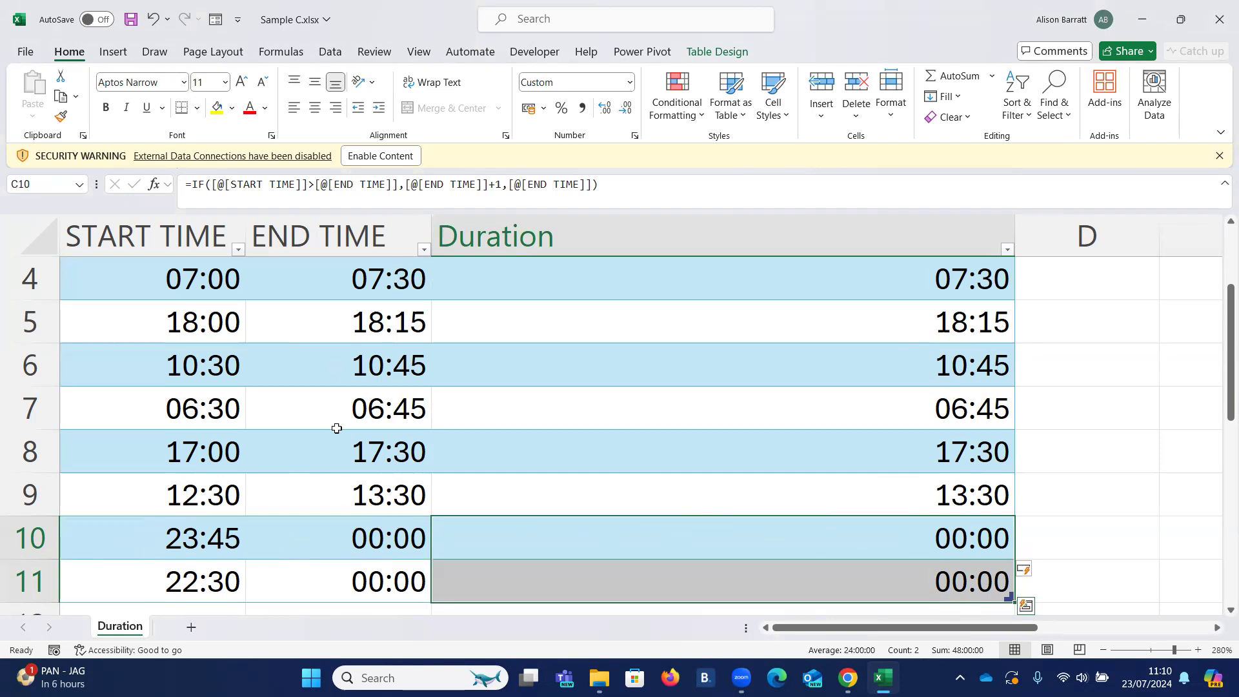
click(900, 540)
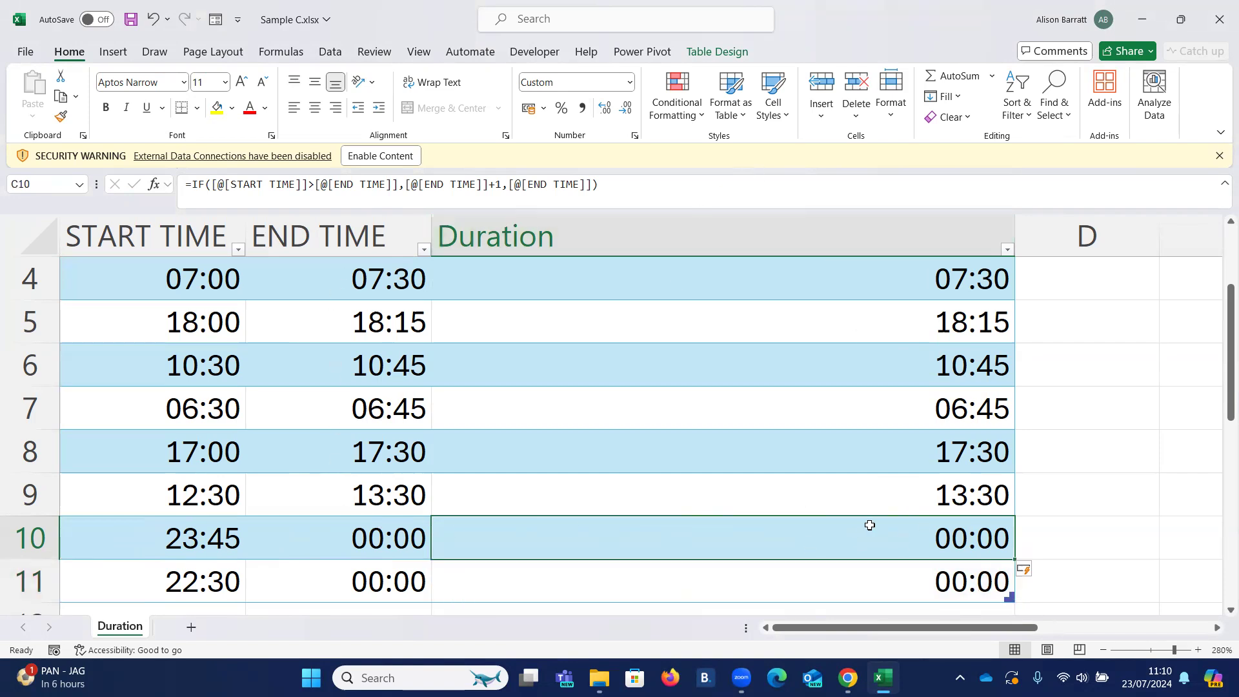
click(661, 182)
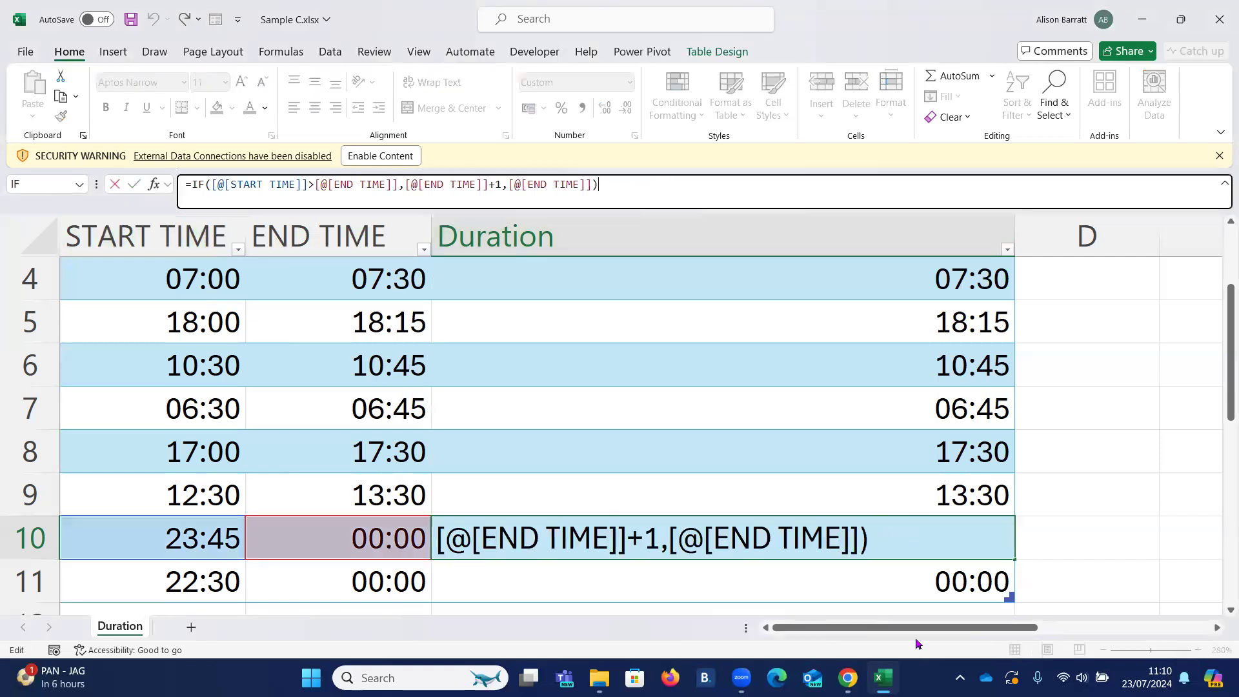
click(881, 533)
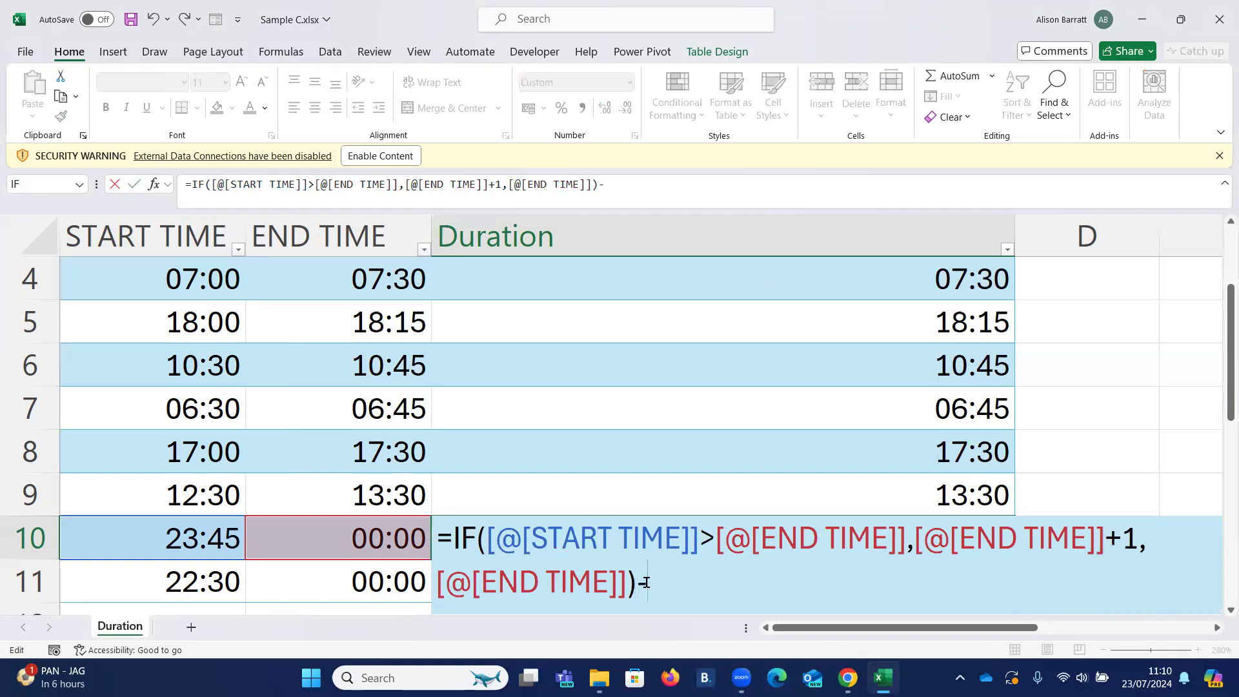
click(150, 540)
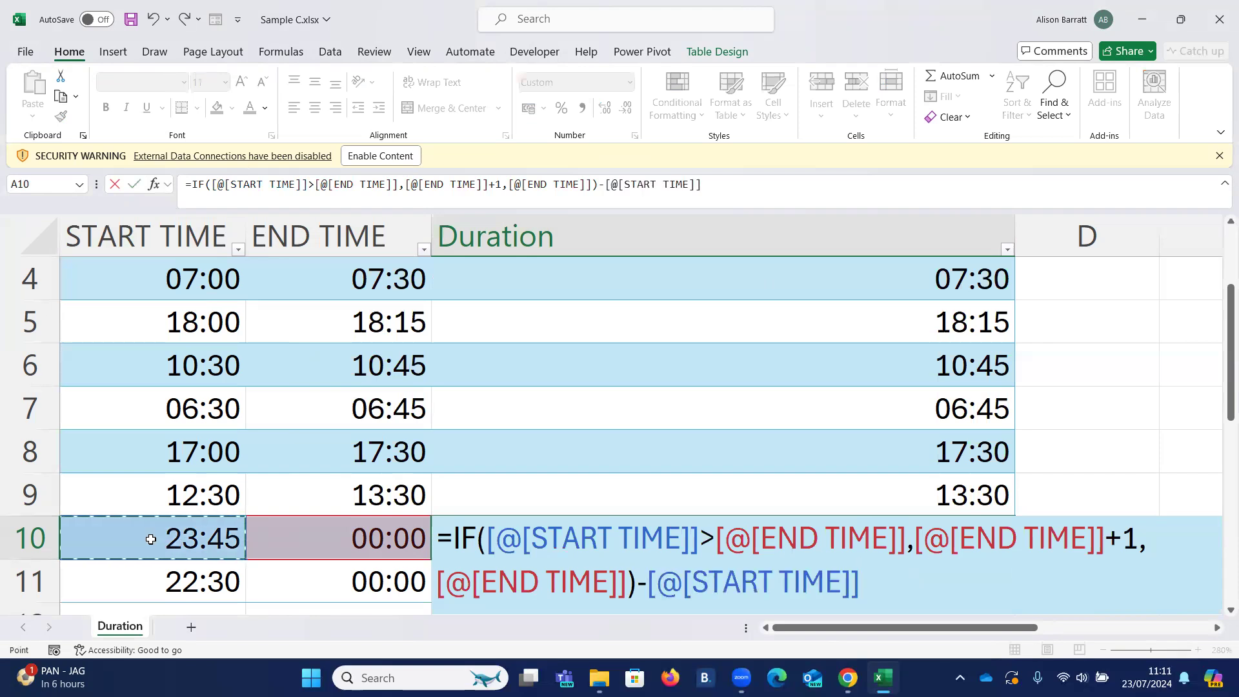
click(134, 185)
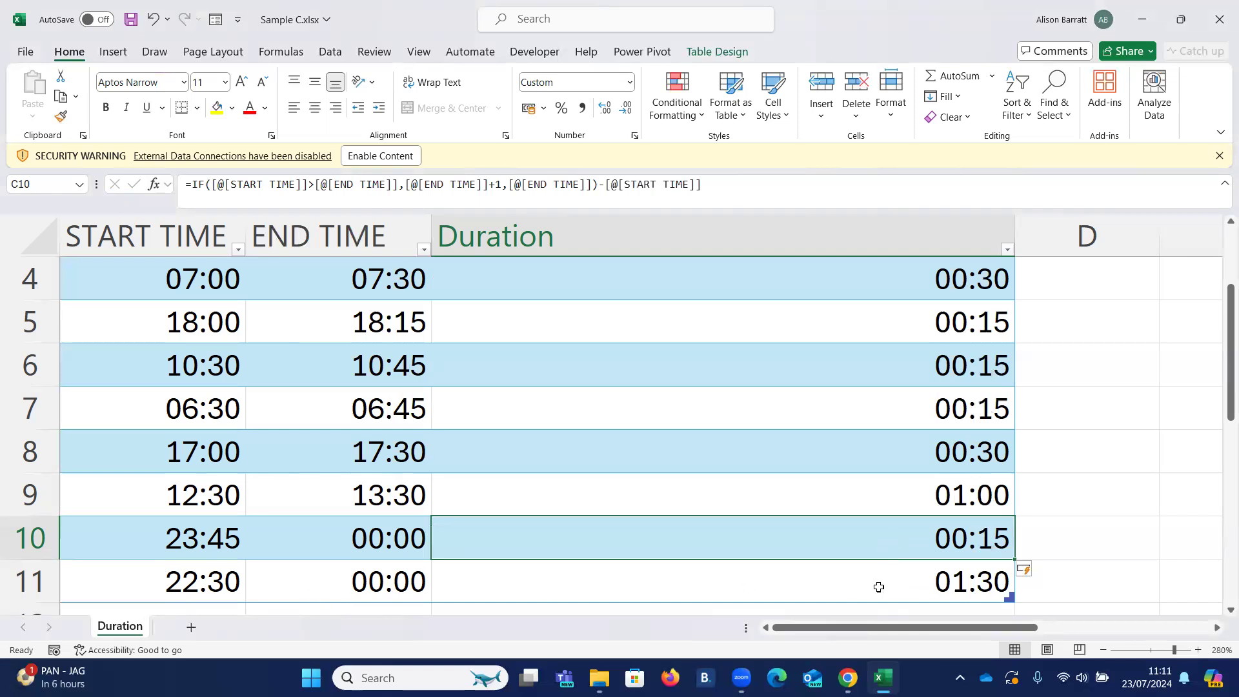
- Test the Duration formula by setting the end time in B10 to 1:15, and inspect cell C10
click(911, 491)
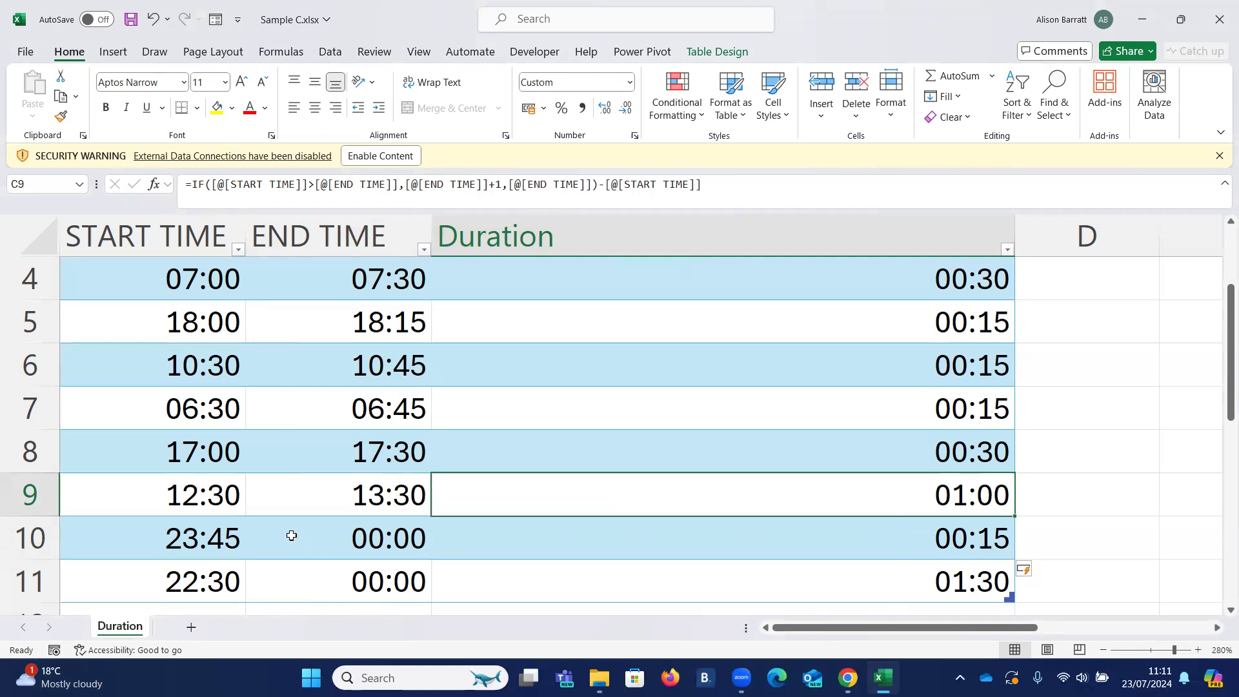
click(194, 542)
click(371, 540)
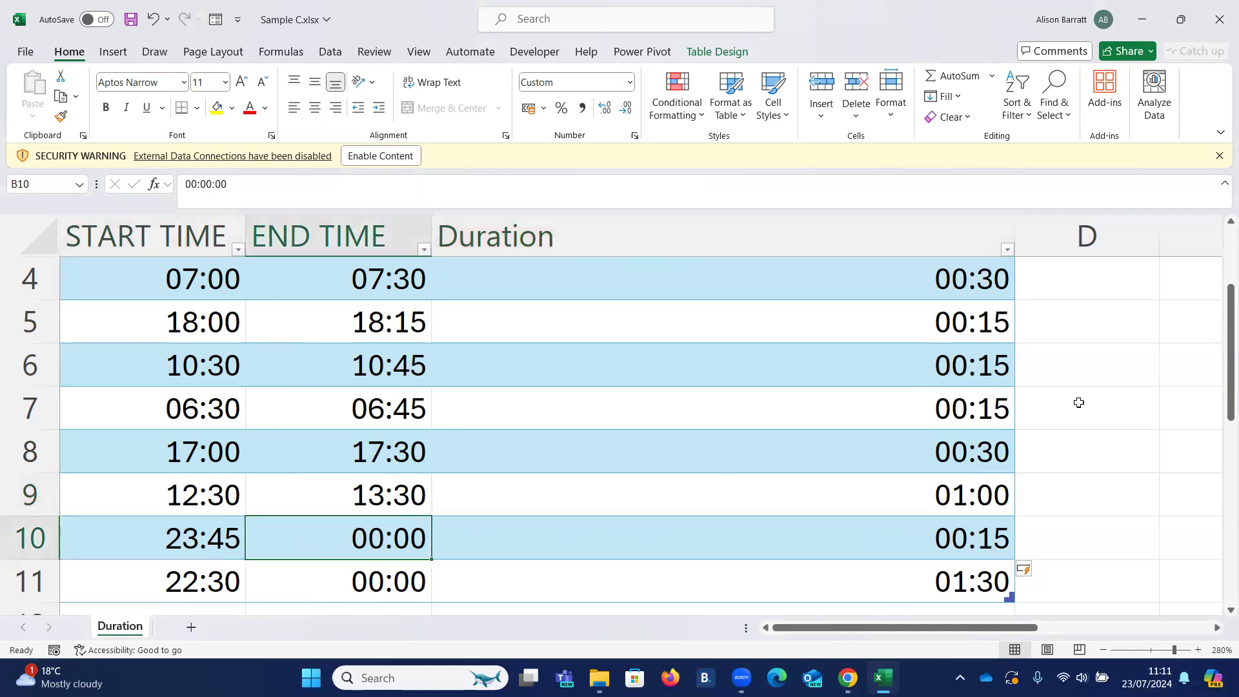
text(1:15)
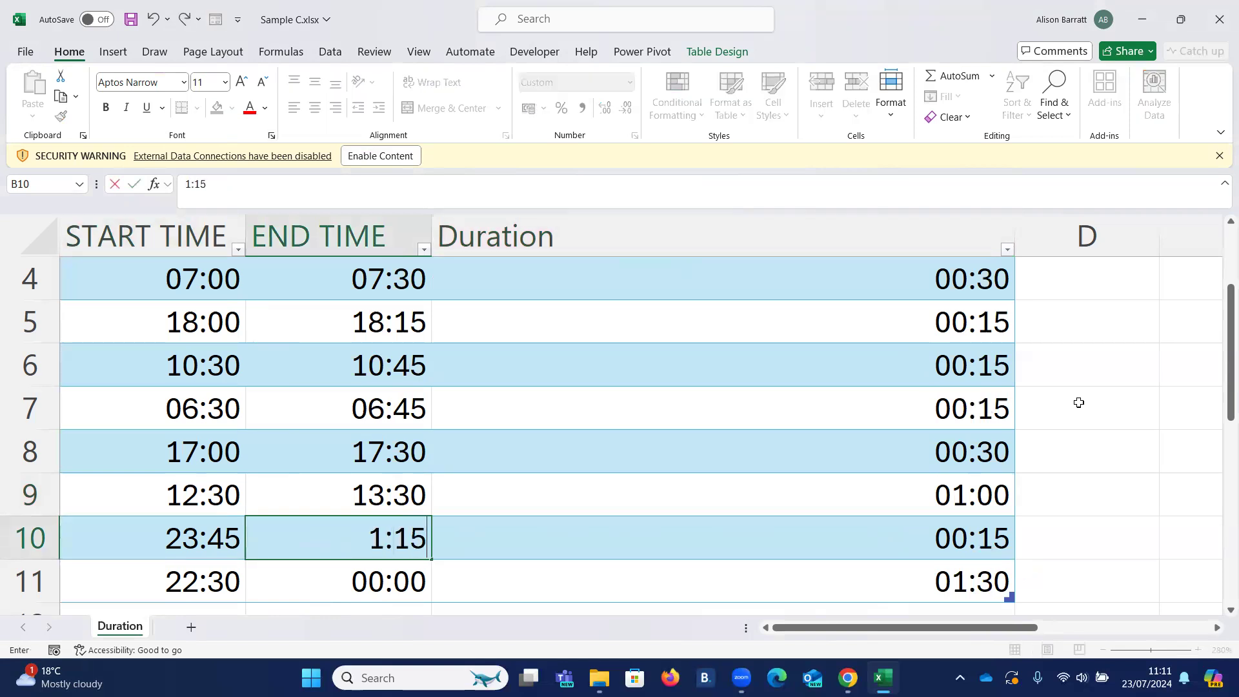
key(Return)
click(893, 538)
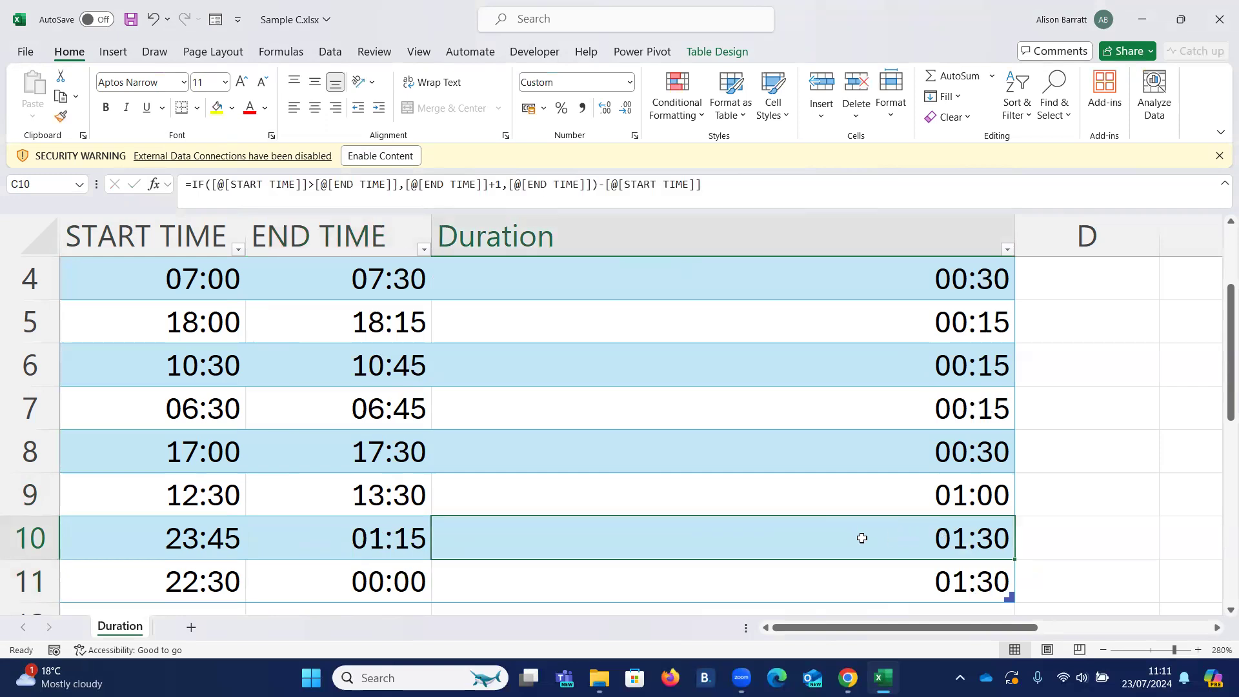
- Test the formula again with an end time of 1:45 in B10, and check the row's duration
click(326, 539)
text(1:45)
key(Return)
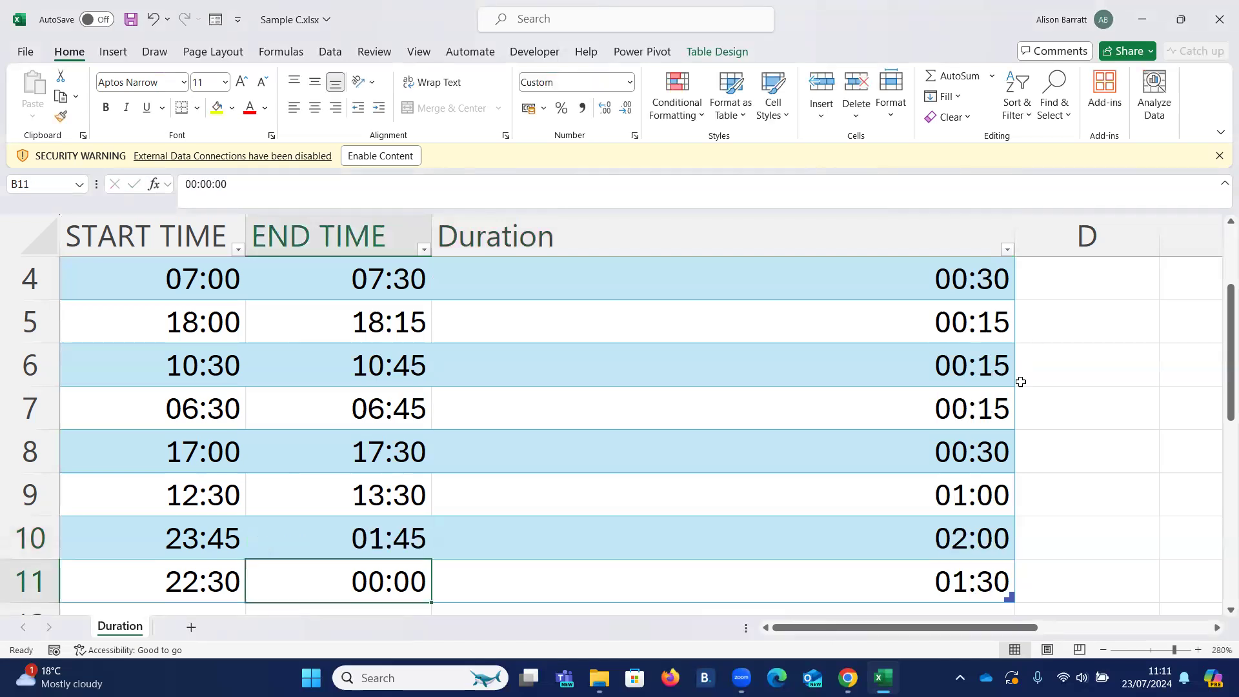
click(881, 534)
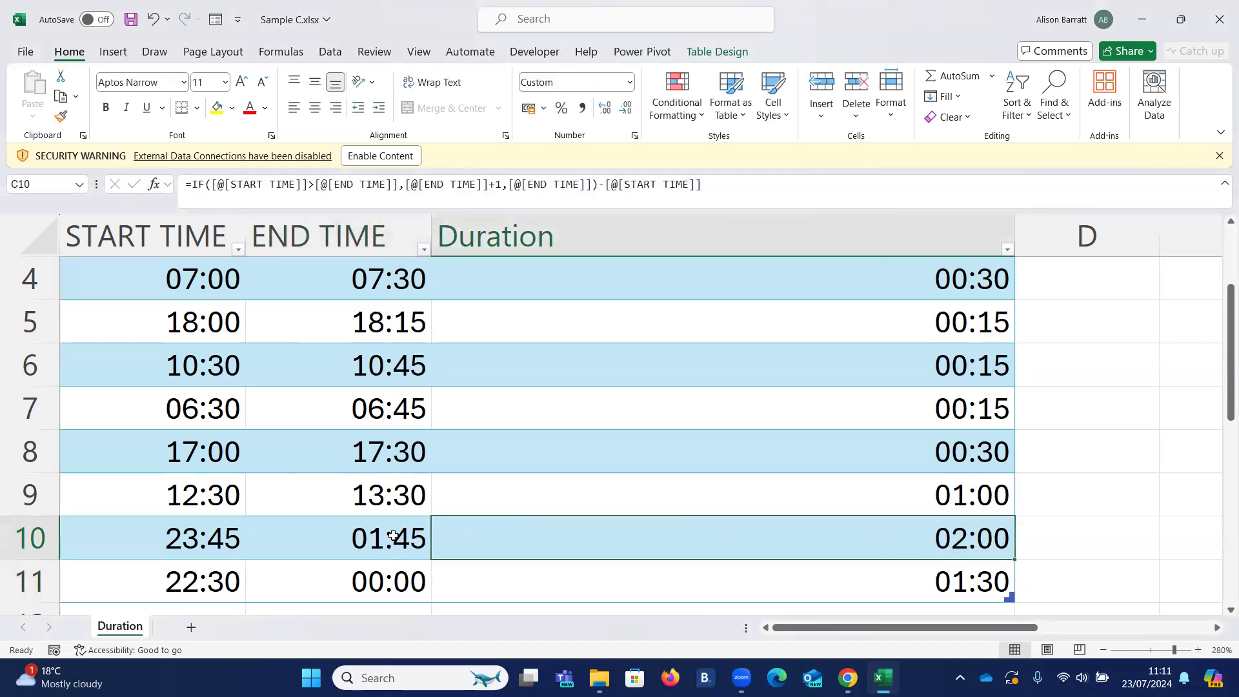
- Undo both test changes to the end time in B10
click(327, 542)
key(ctrl+z)
key(ctrl+z)
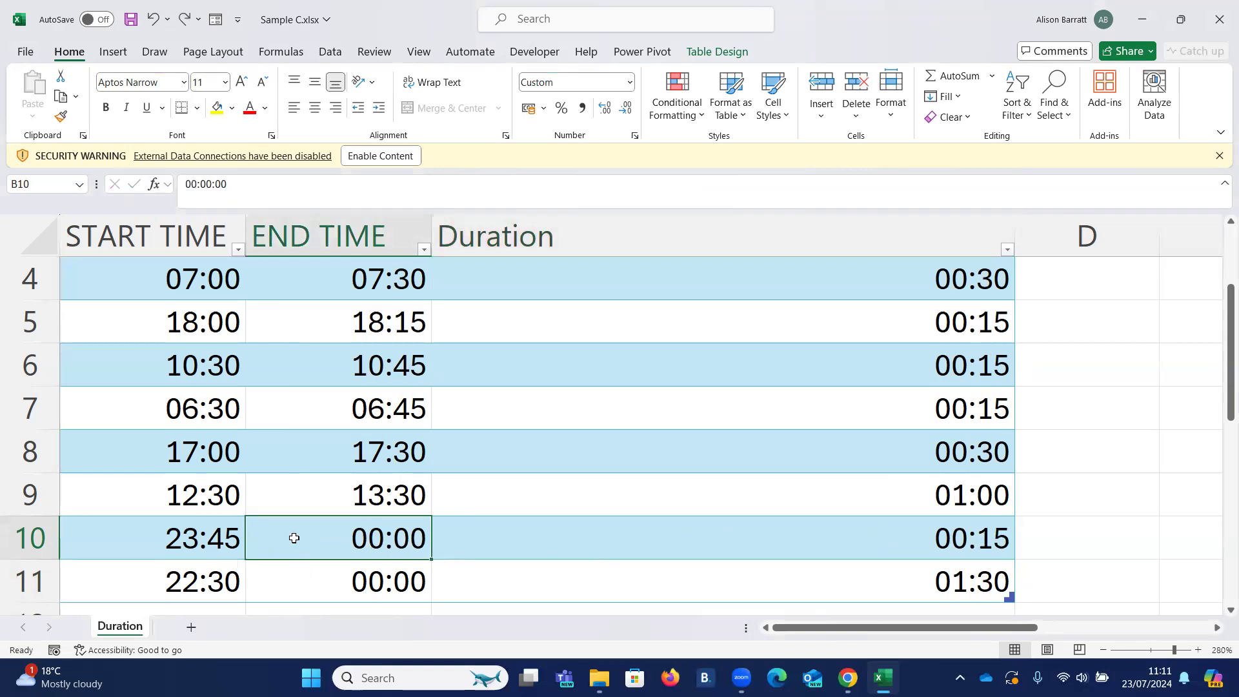
- Narrow the Duration column to roughly fit its header and select cell C5
drag(1014, 232, 583, 231)
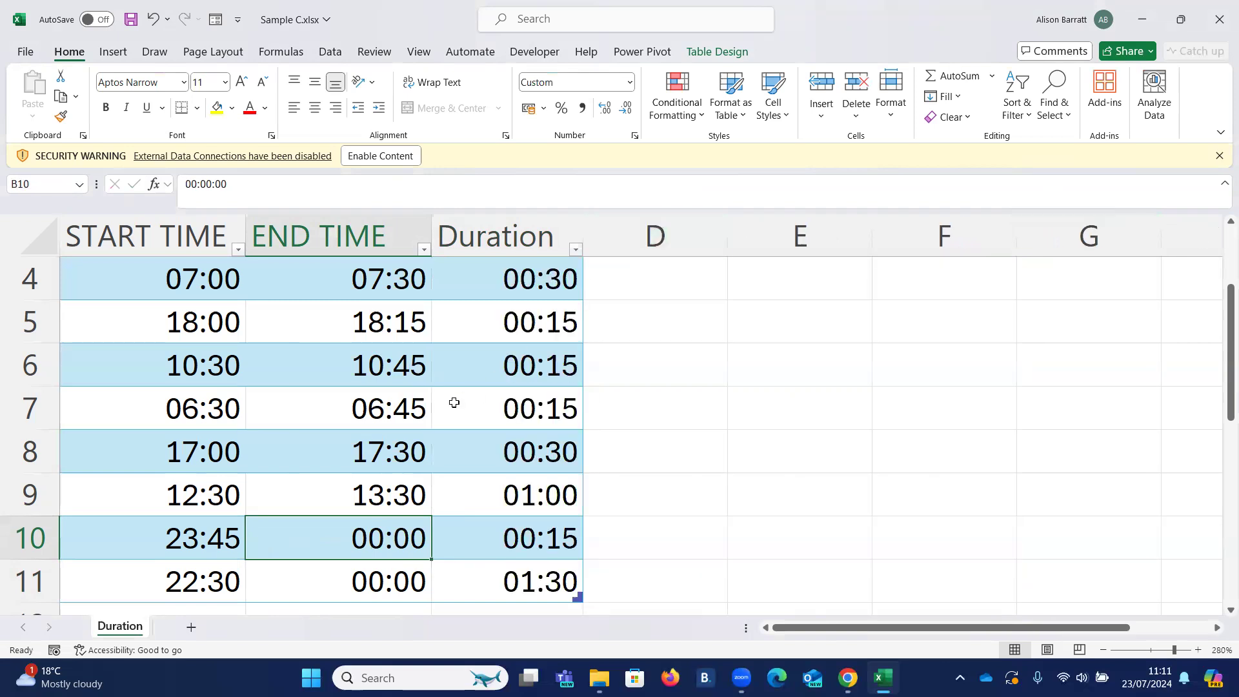
click(485, 316)
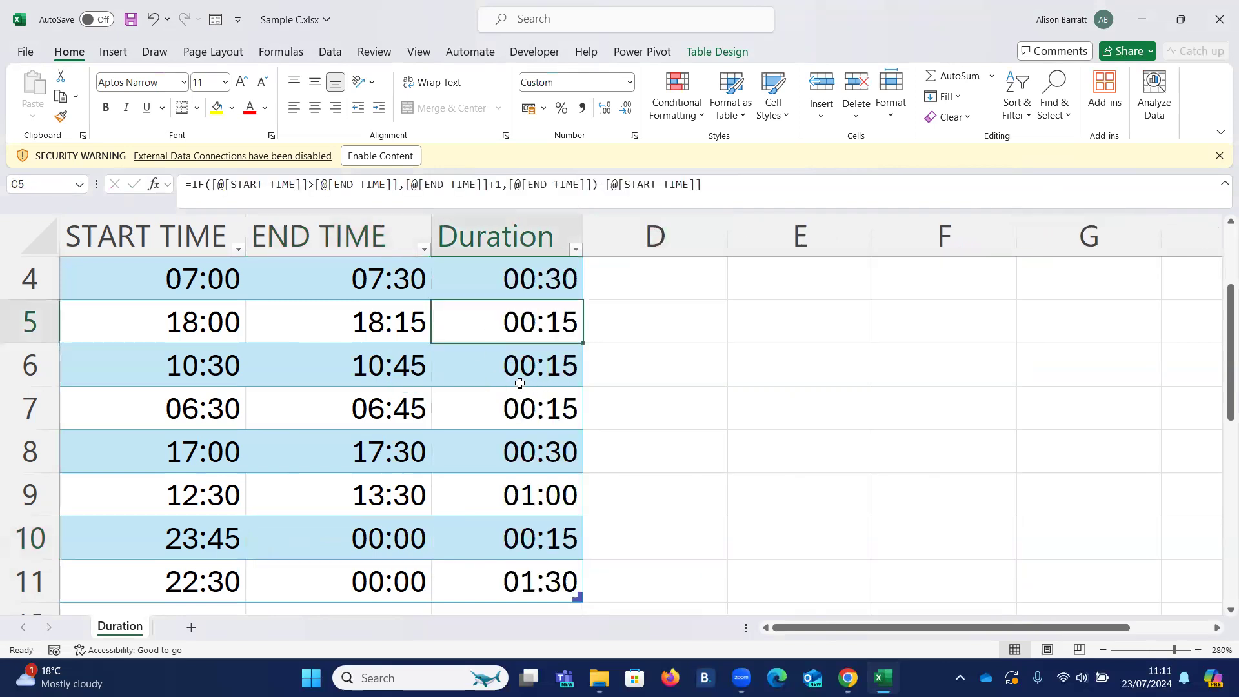